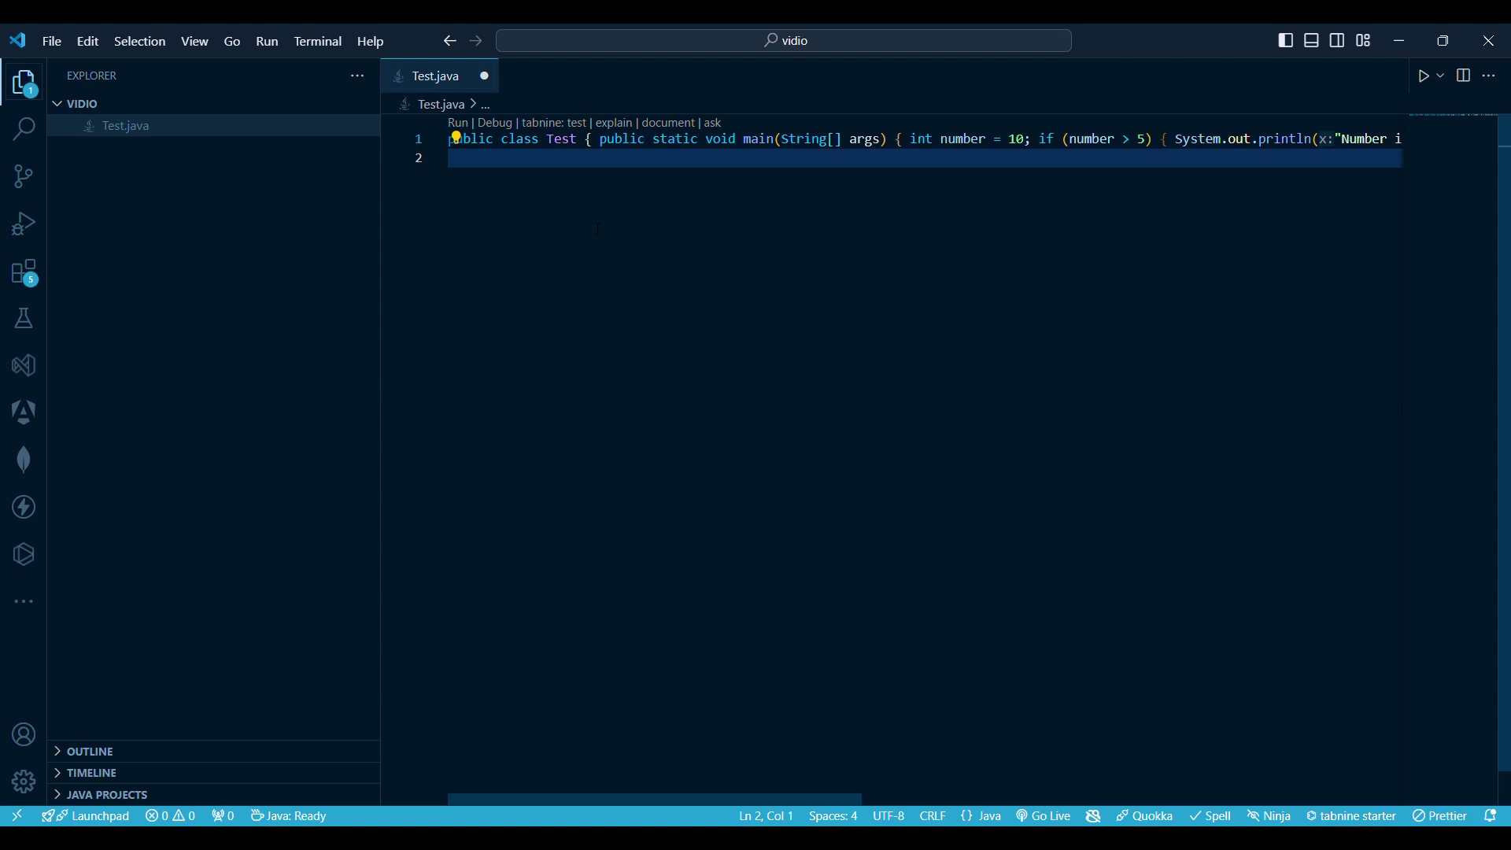
Format Test.java with Prettier, undo it, and view the Prettier - Code formatter page.
key("ctrl+s")
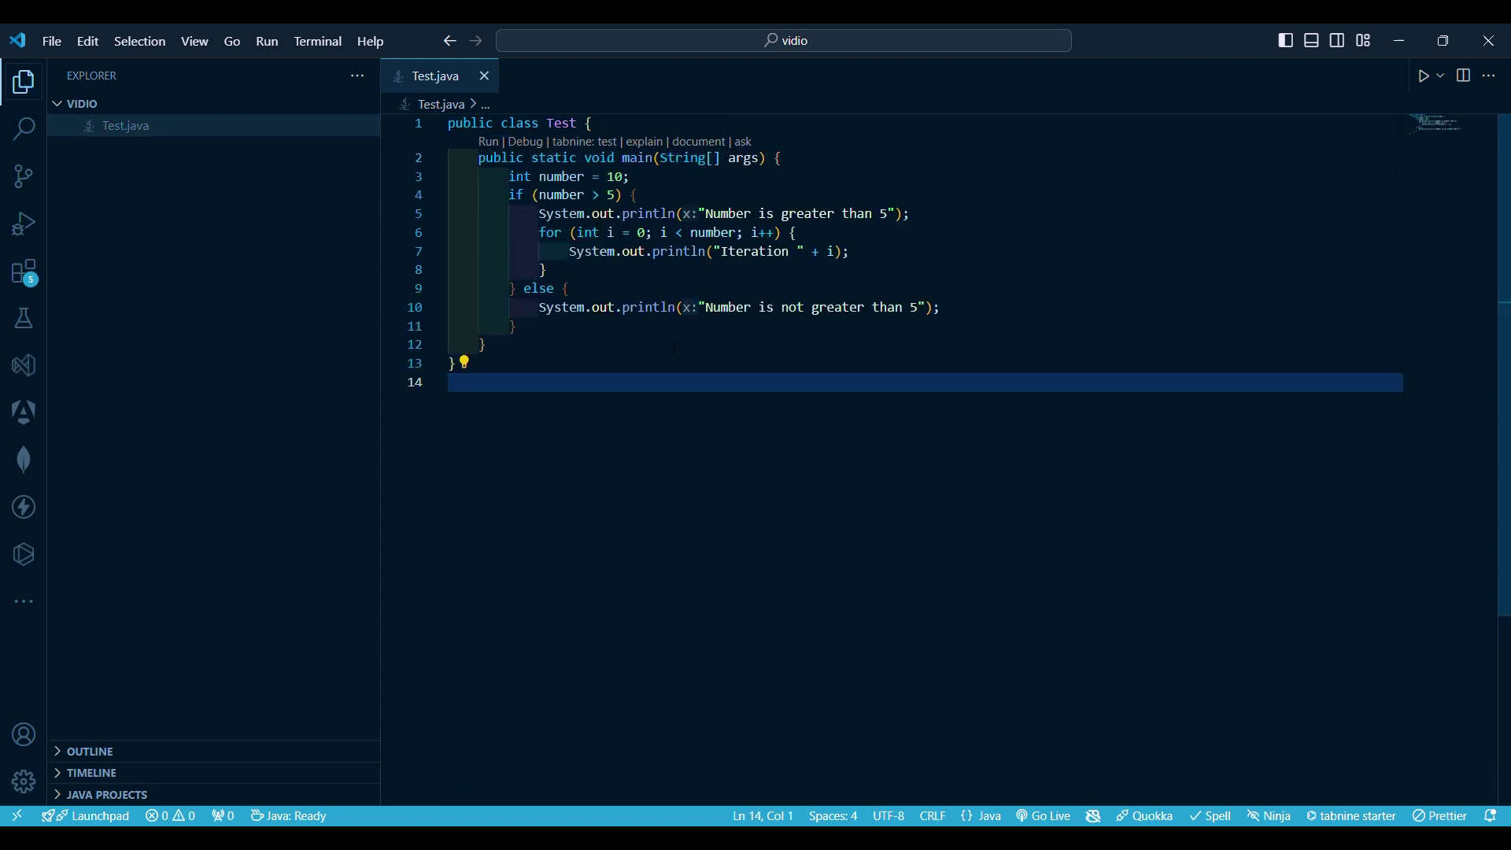
key("ctrl+z")
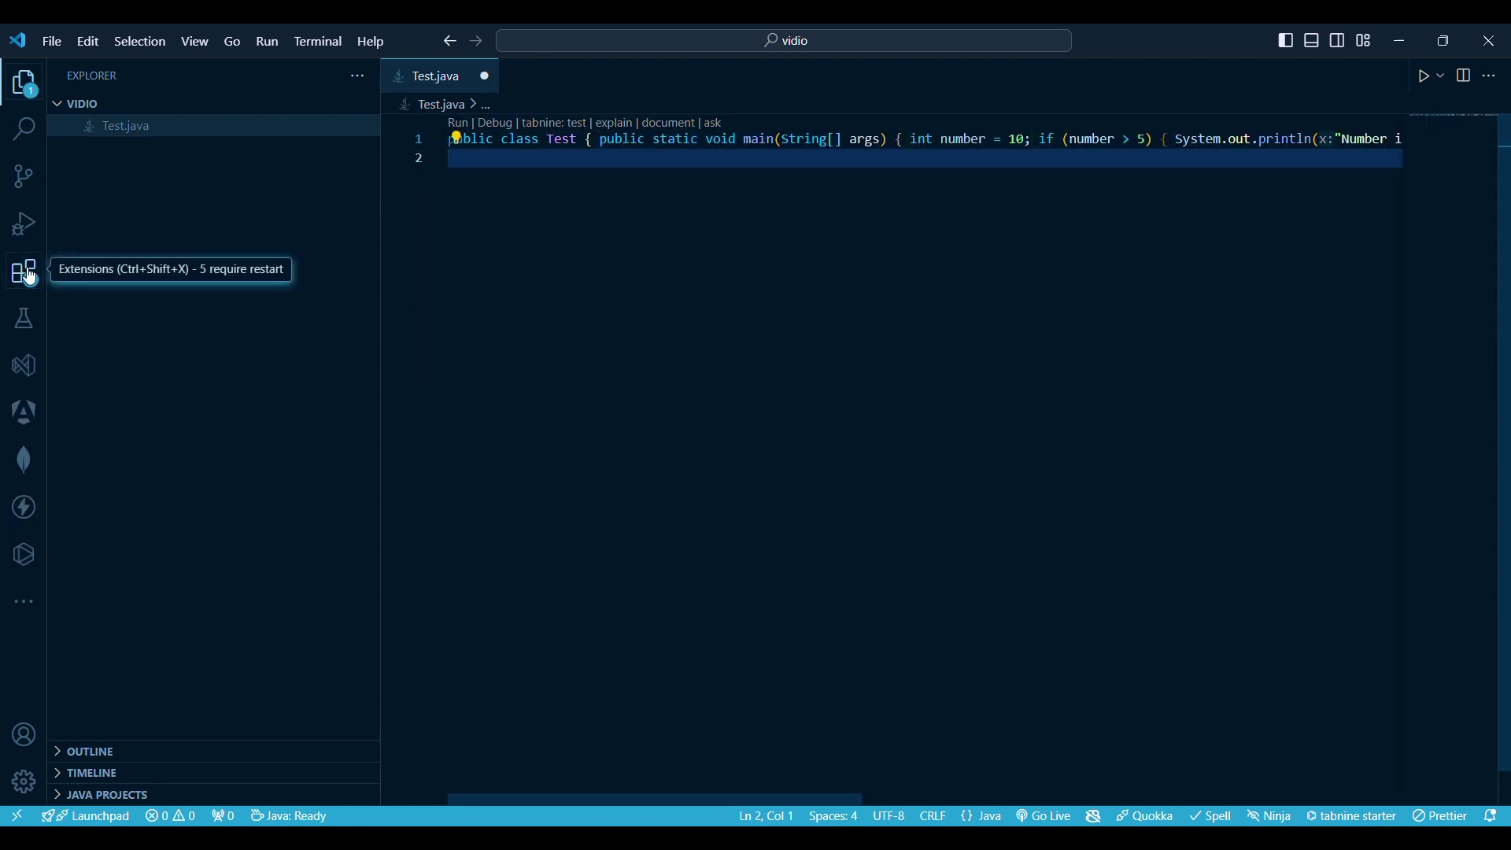
left_click(23, 272)
left_click(152, 177)
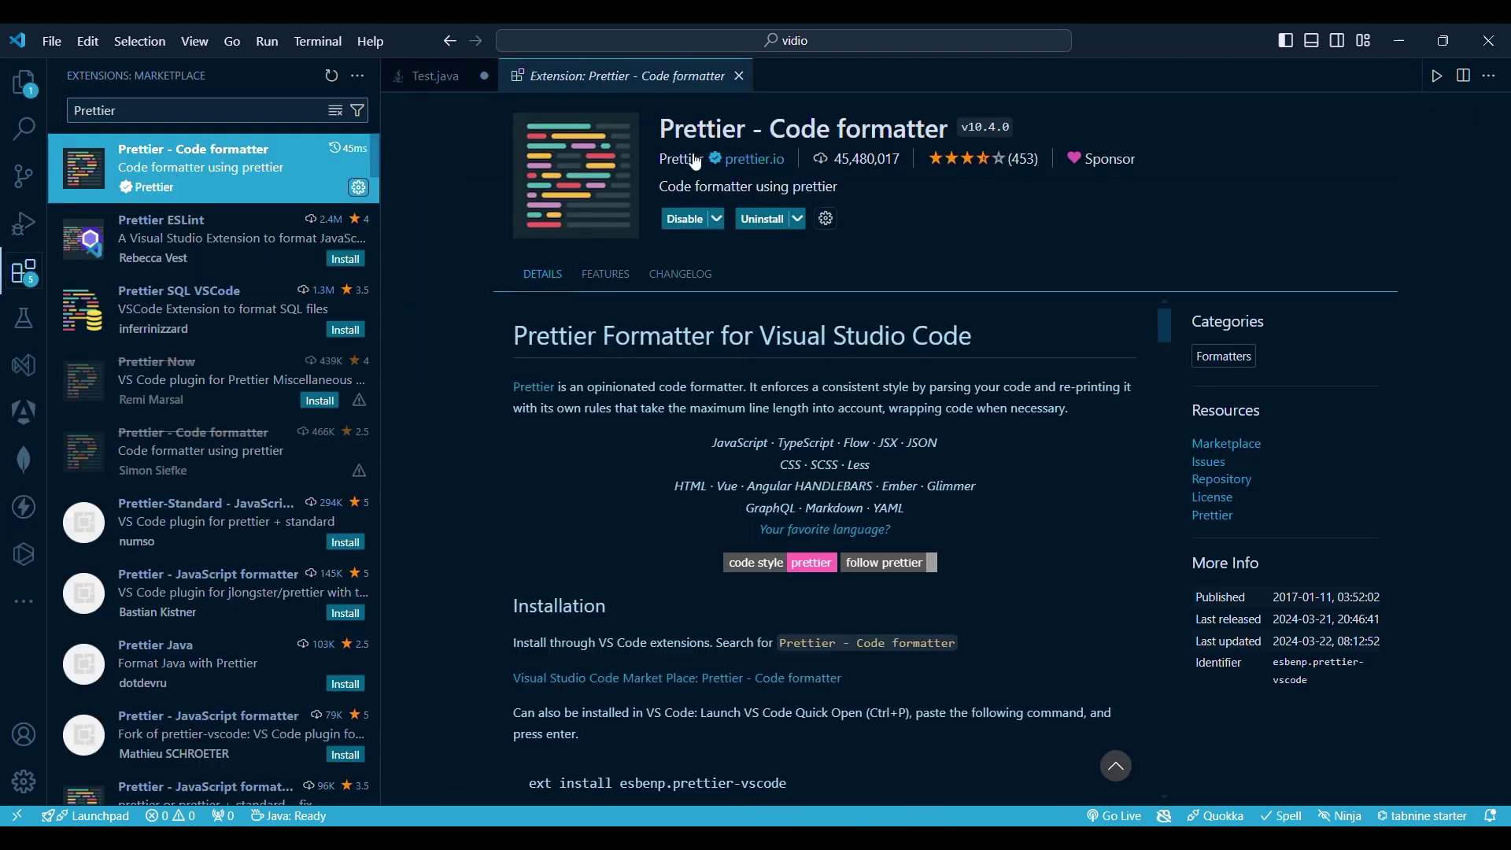
left_click(437, 75)
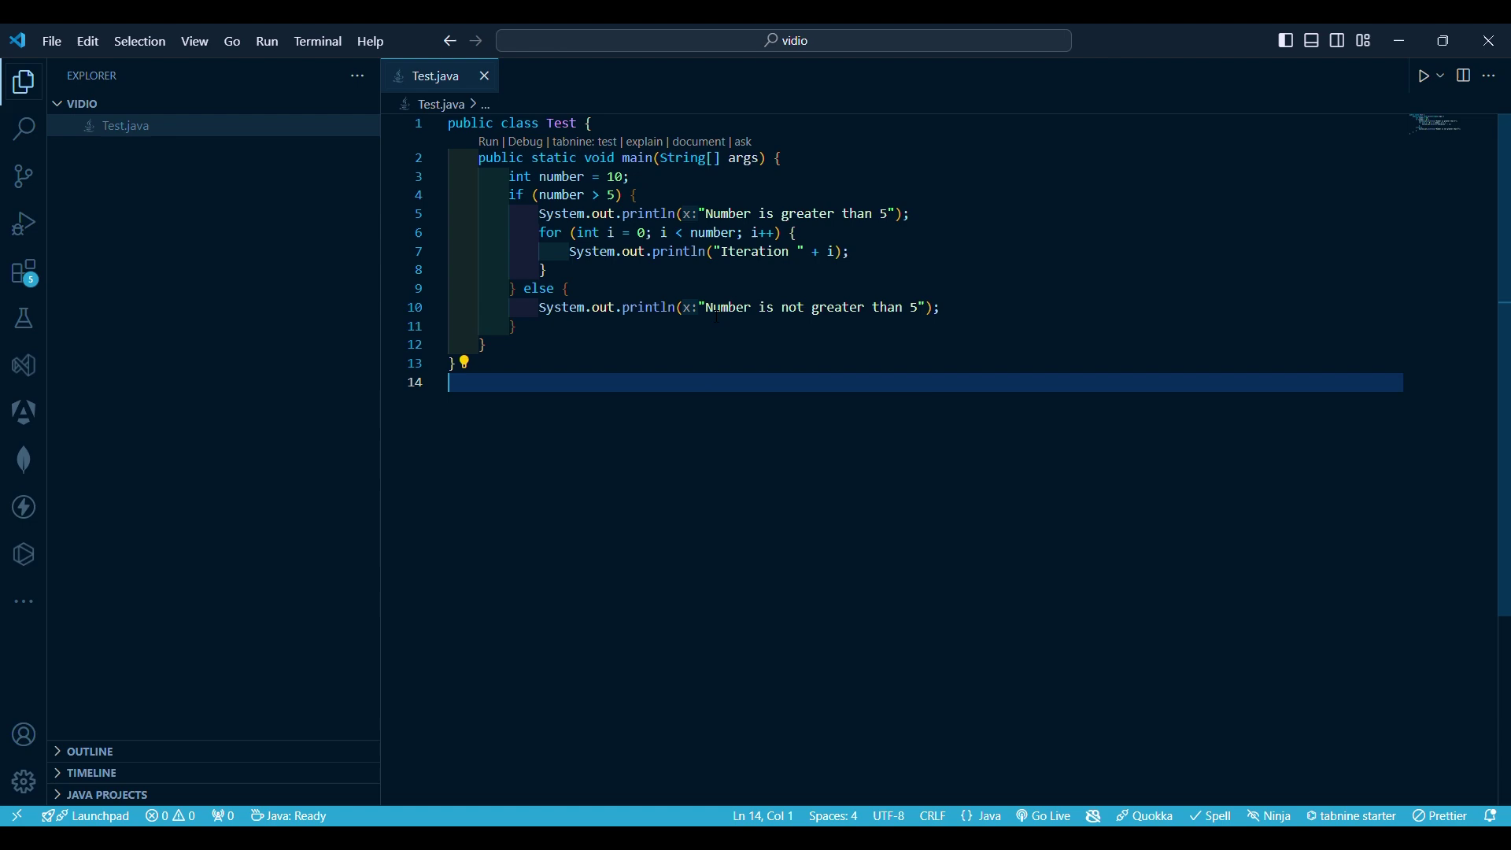
View the CodeSnap extension details found by searching Codesnap, then return to Test.java.
left_click(24, 272)
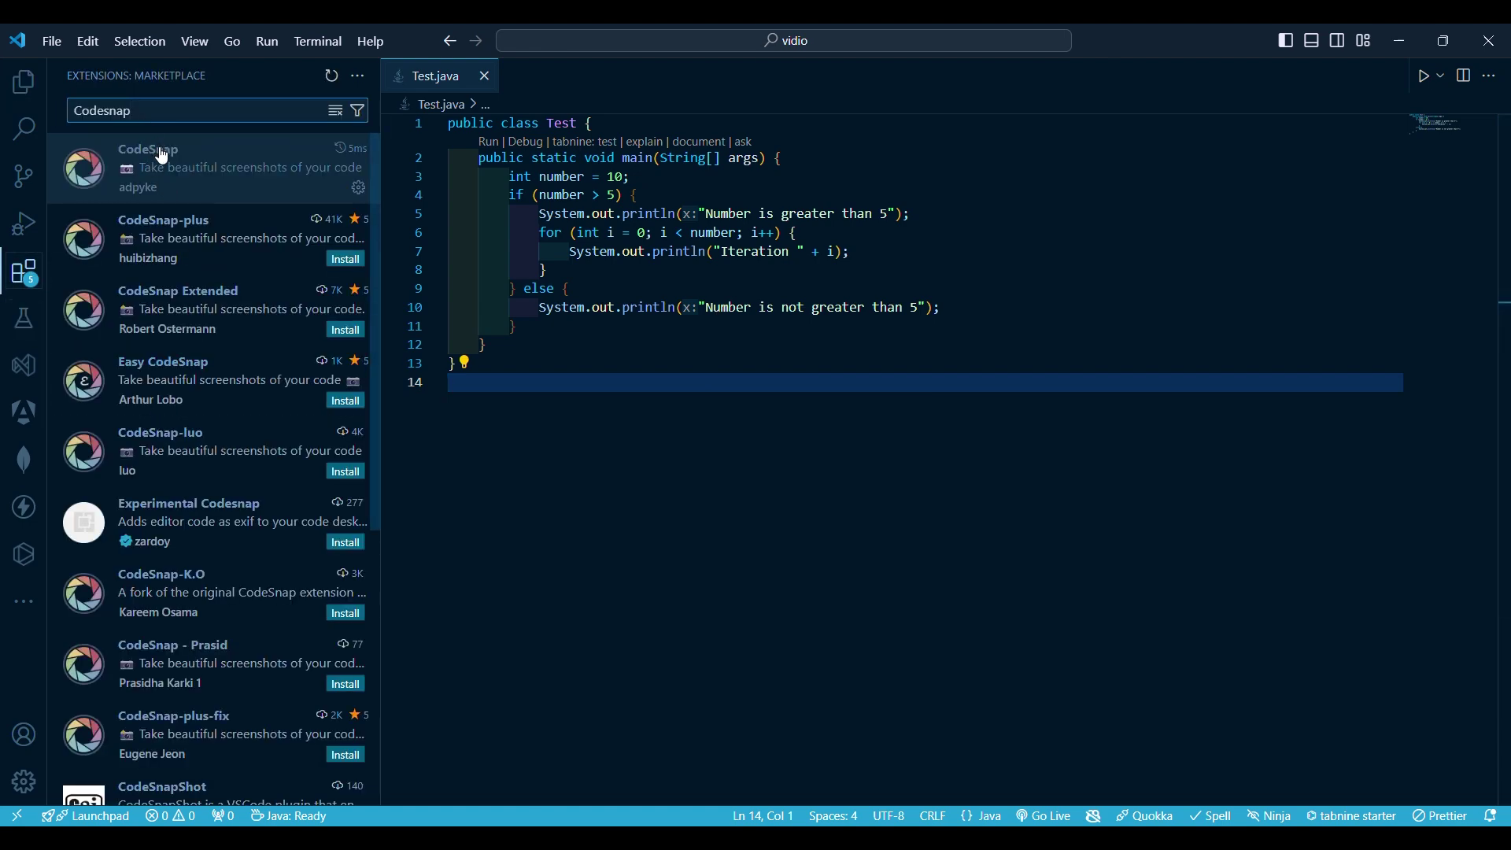
left_click(162, 154)
left_click(436, 76)
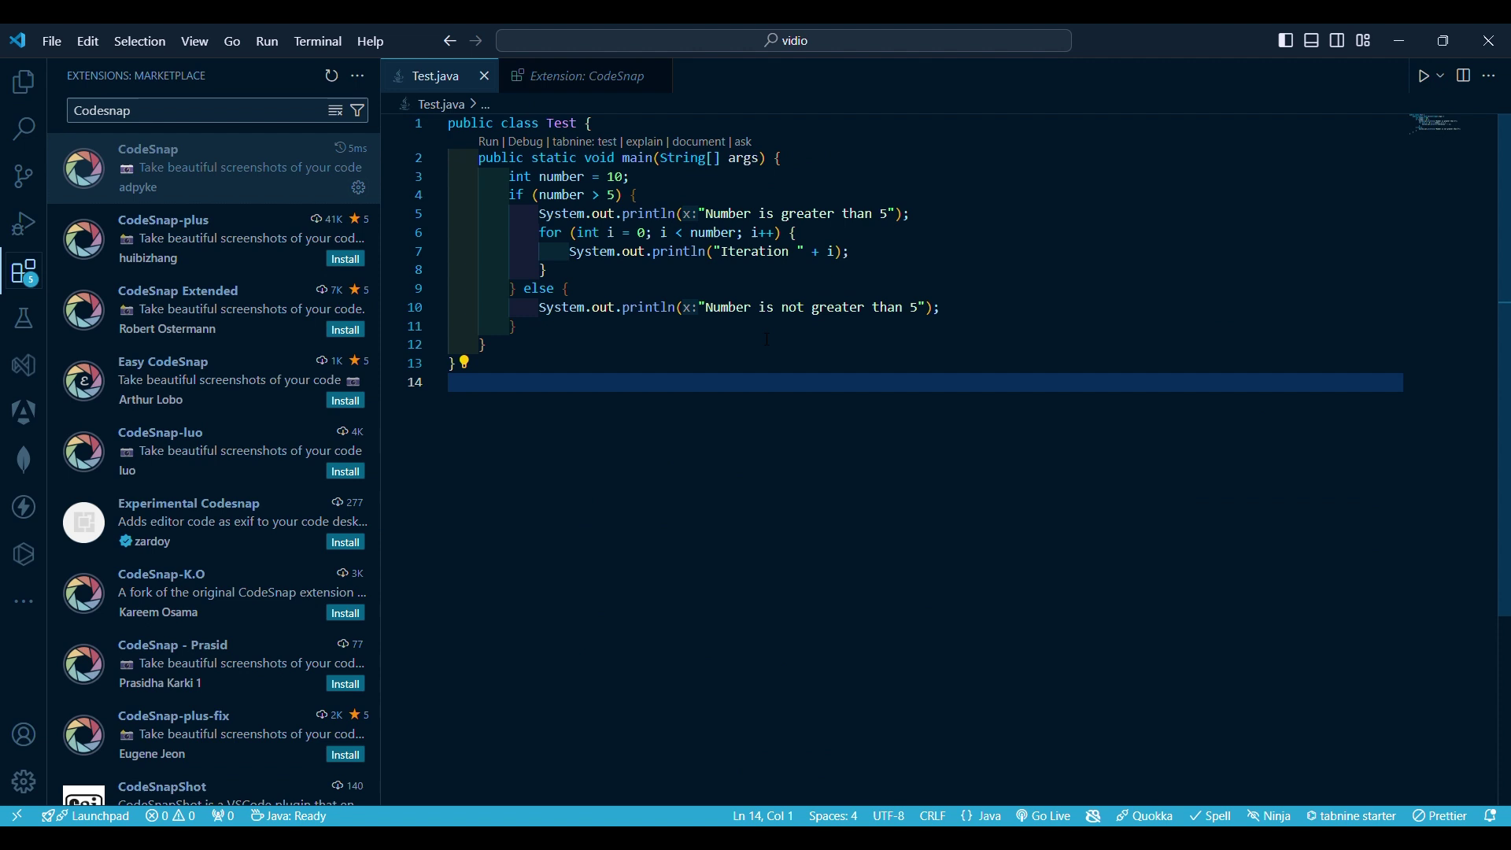
Run CodeSnap from the Command Palette on all the code and capture the snapshot.
key("ctrl+shift+p")
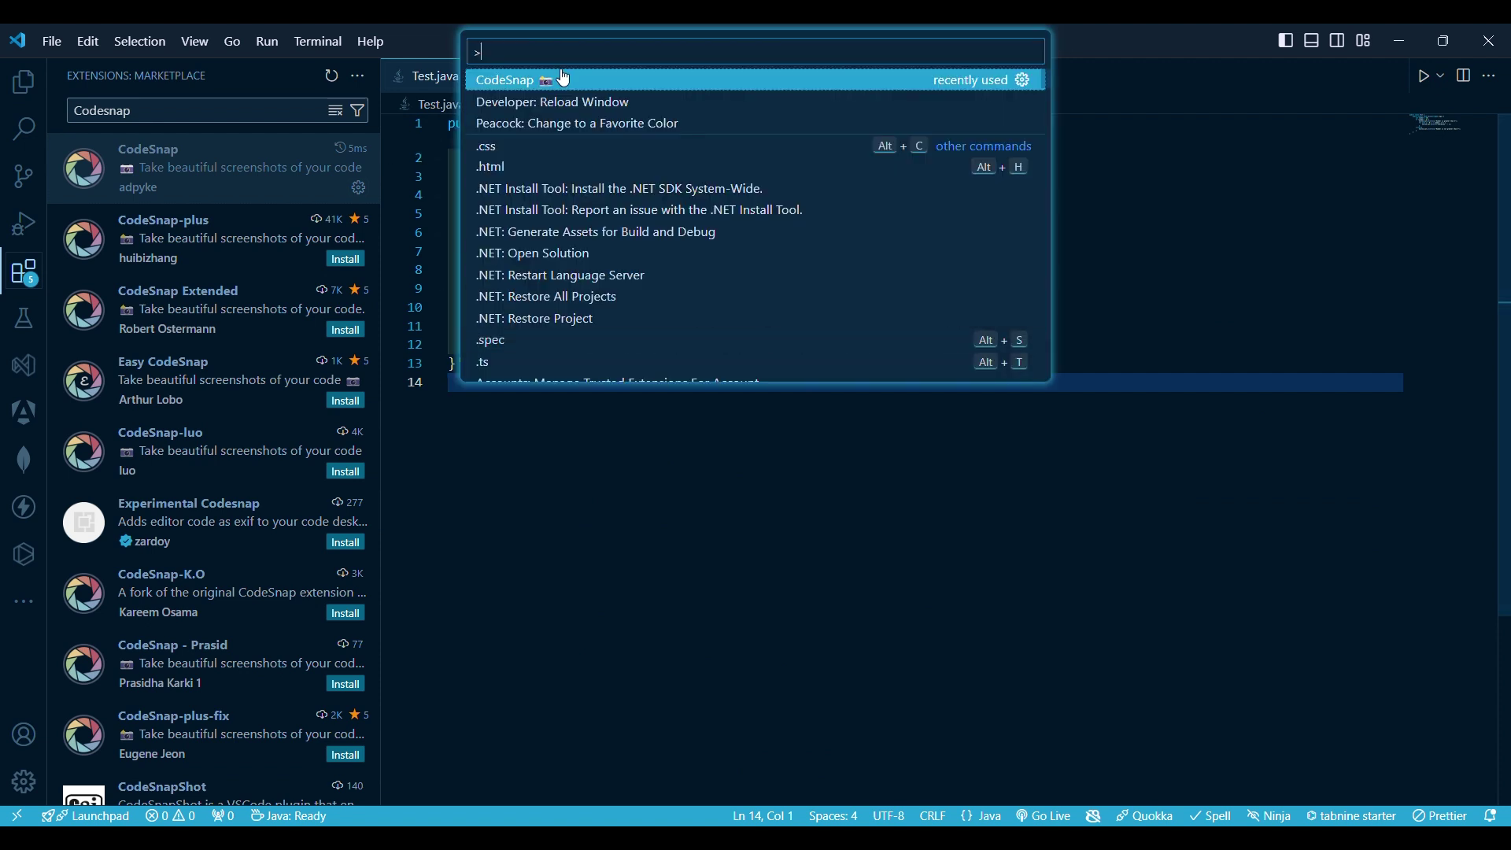
key("Return")
key("ctrl+a")
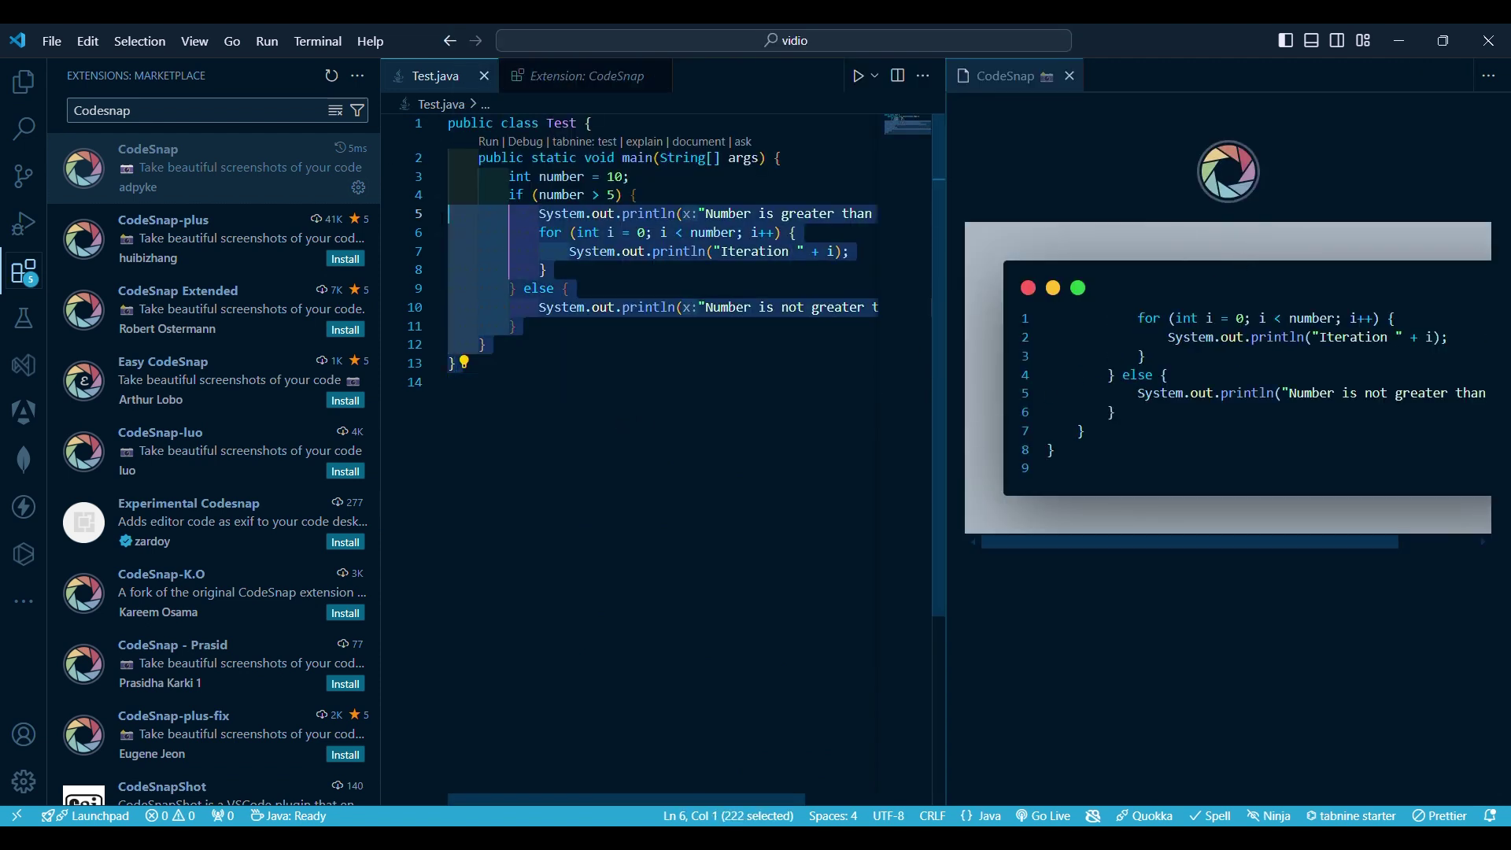
left_click(1238, 163)
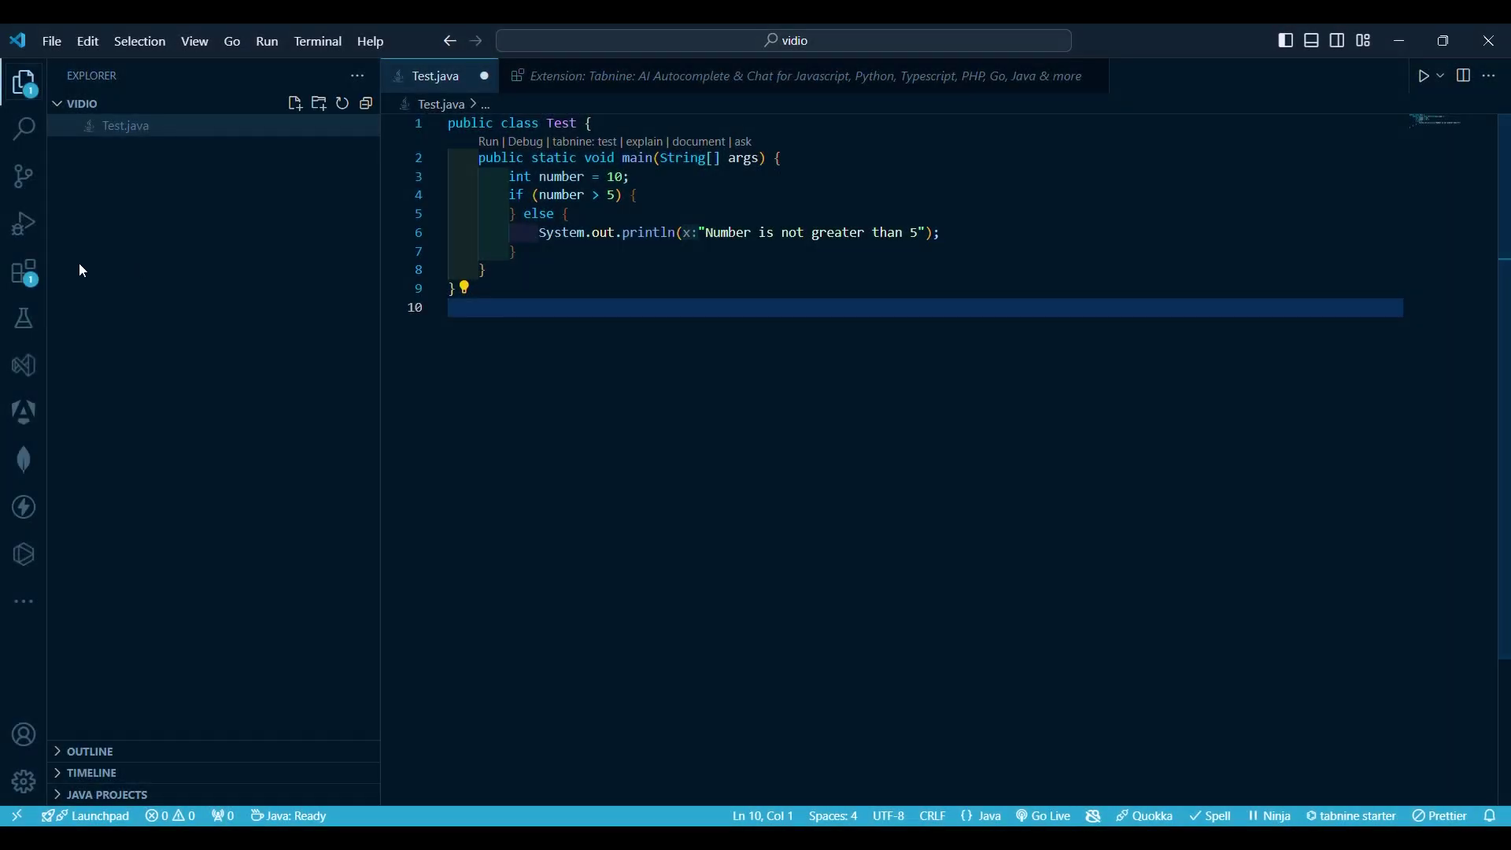
View the Tabnine extension details, then return to Test.java in Explorer.
left_click(24, 271)
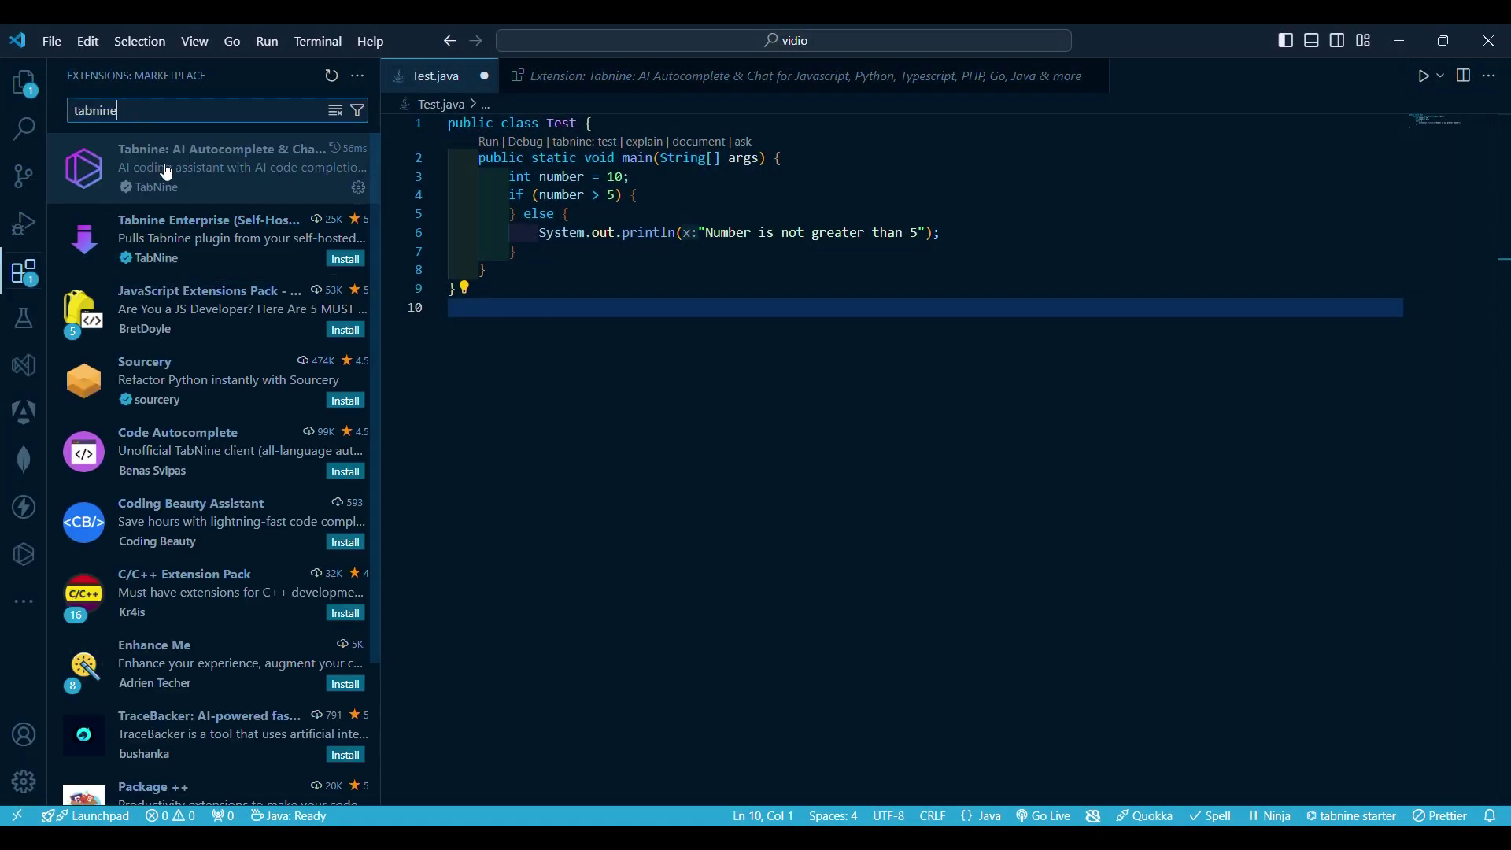
left_click(152, 162)
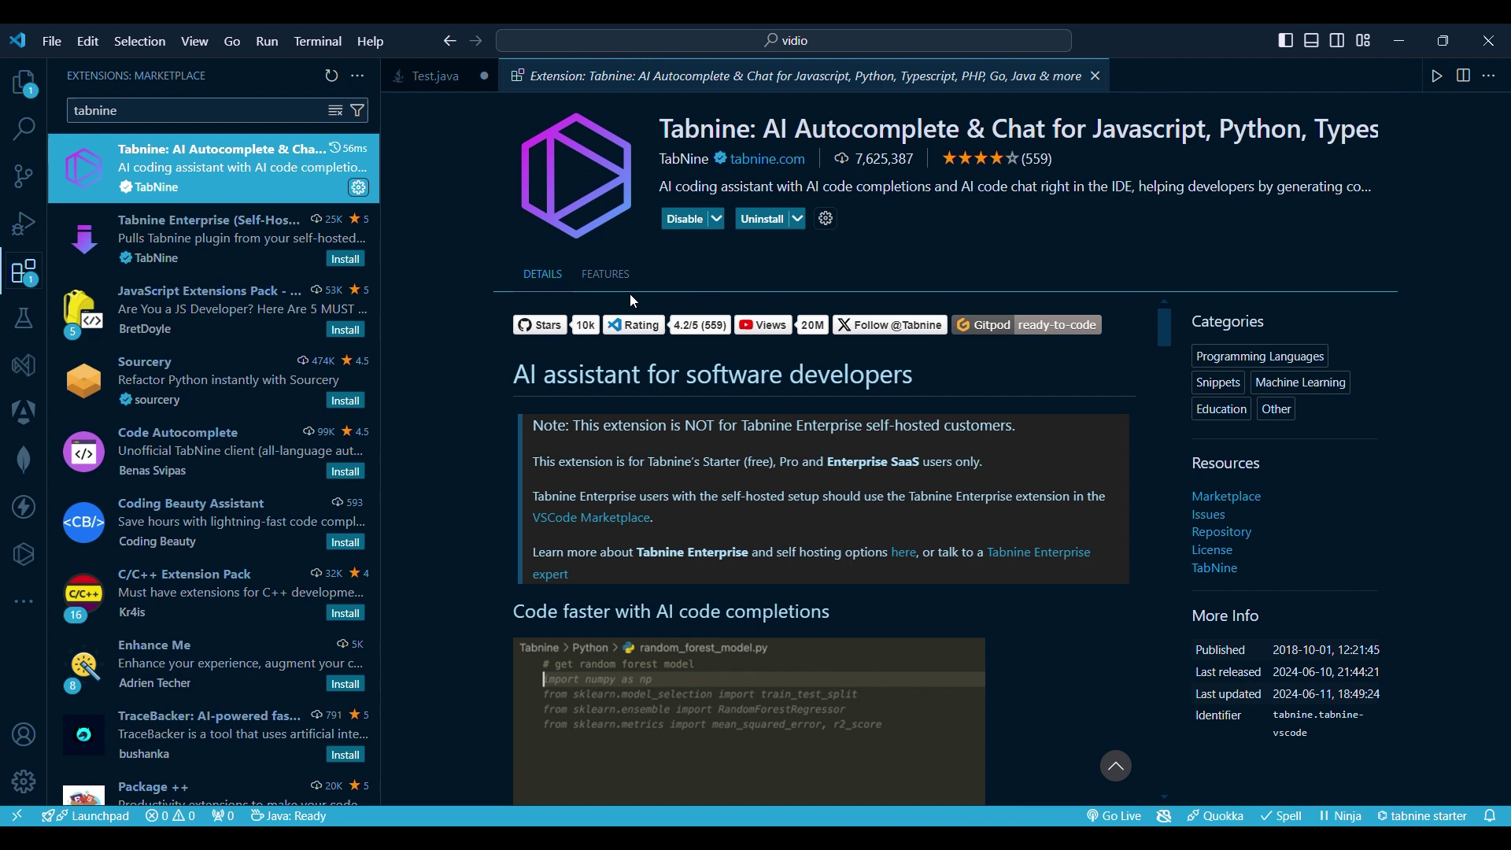
left_click(24, 83)
left_click(436, 76)
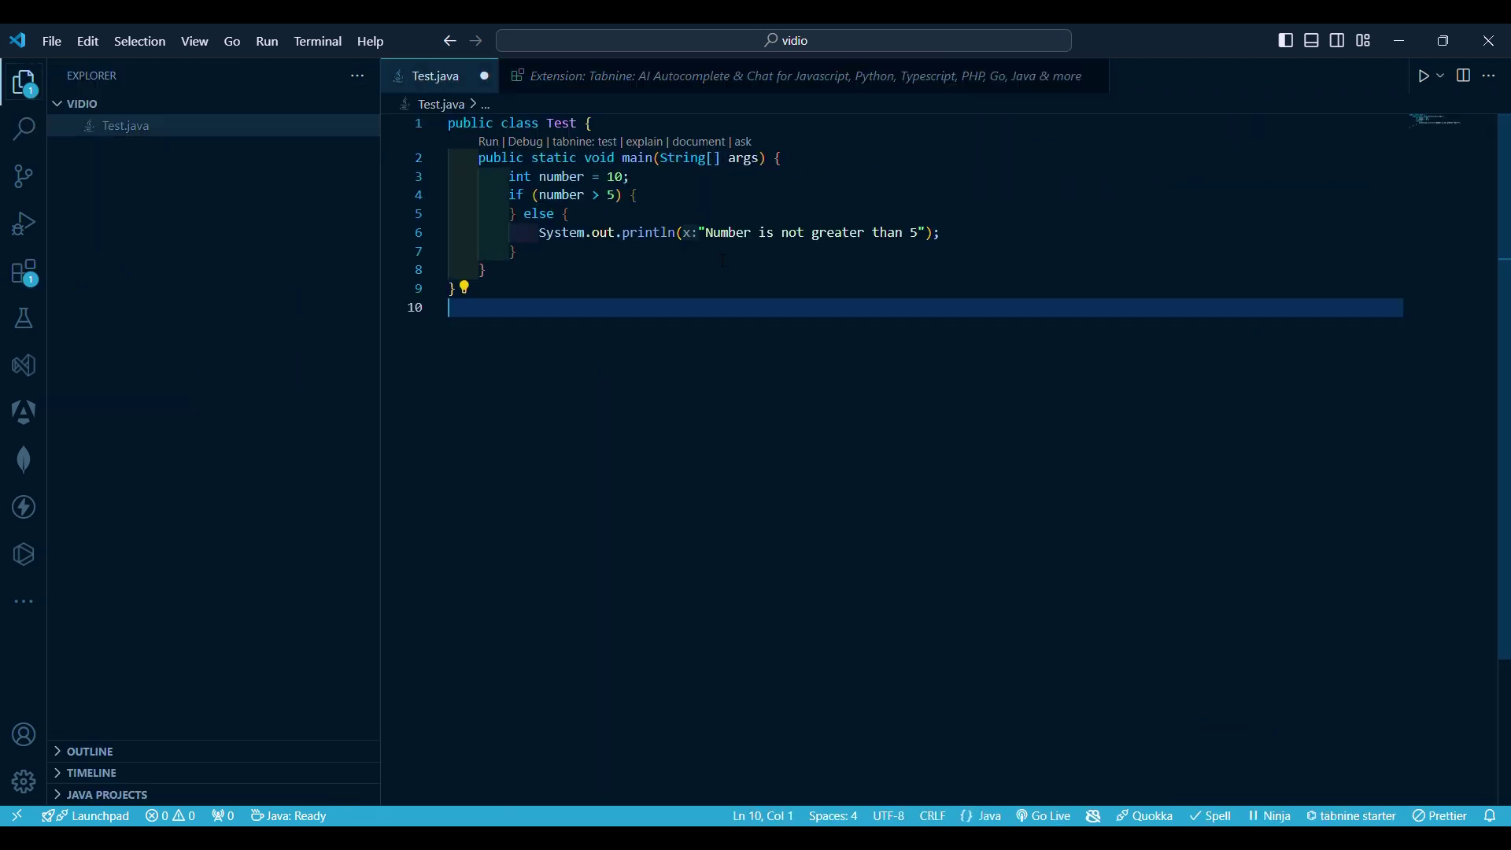
Add a new line after the if statement and accept Tabnine's suggested print line.
left_click_drag(520, 251, 569, 212)
left_click(685, 195)
key("Return")
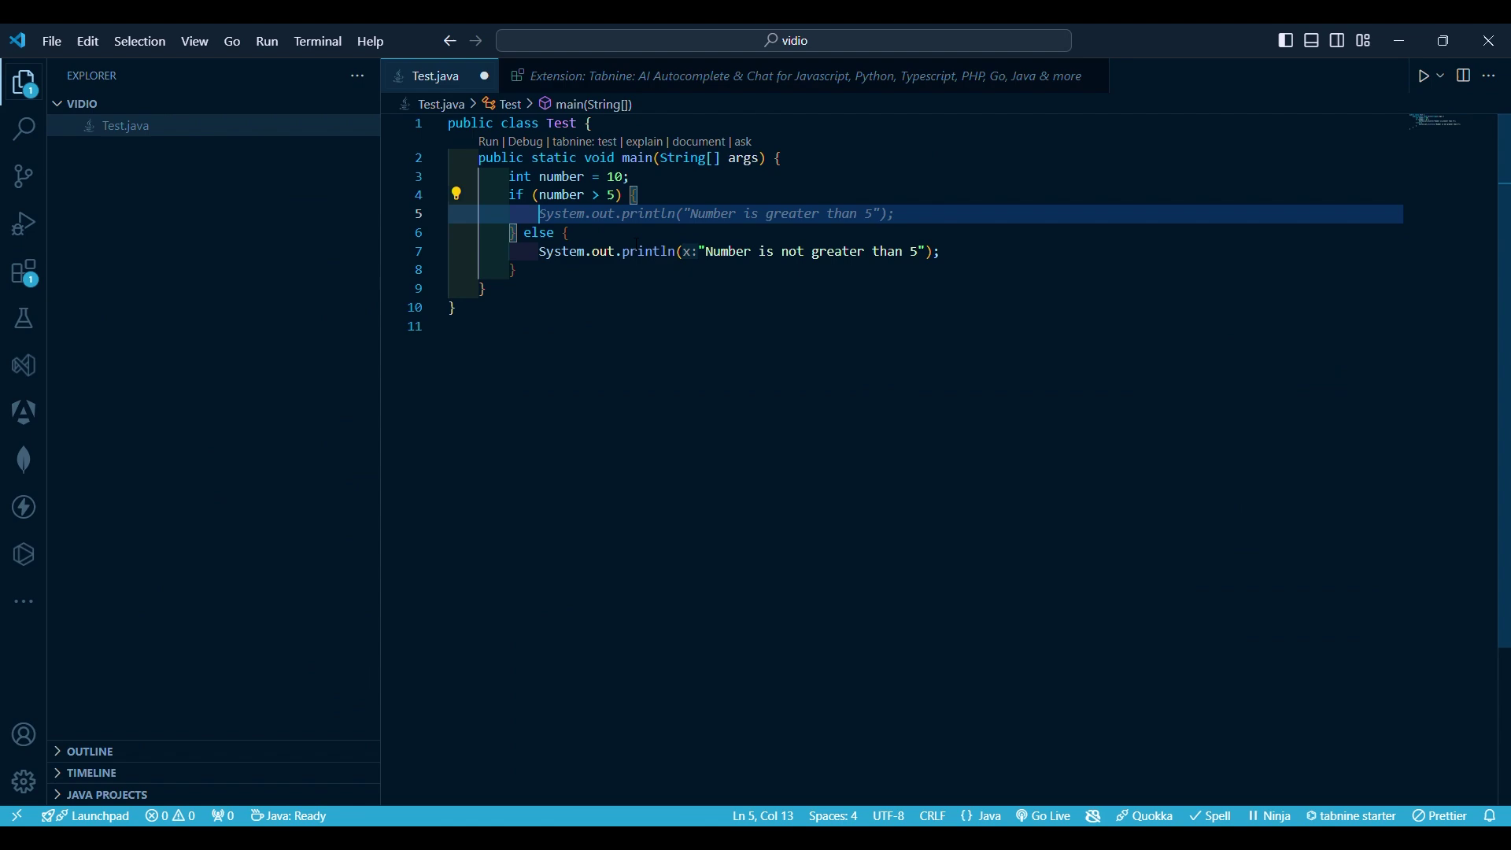
key("Tab")
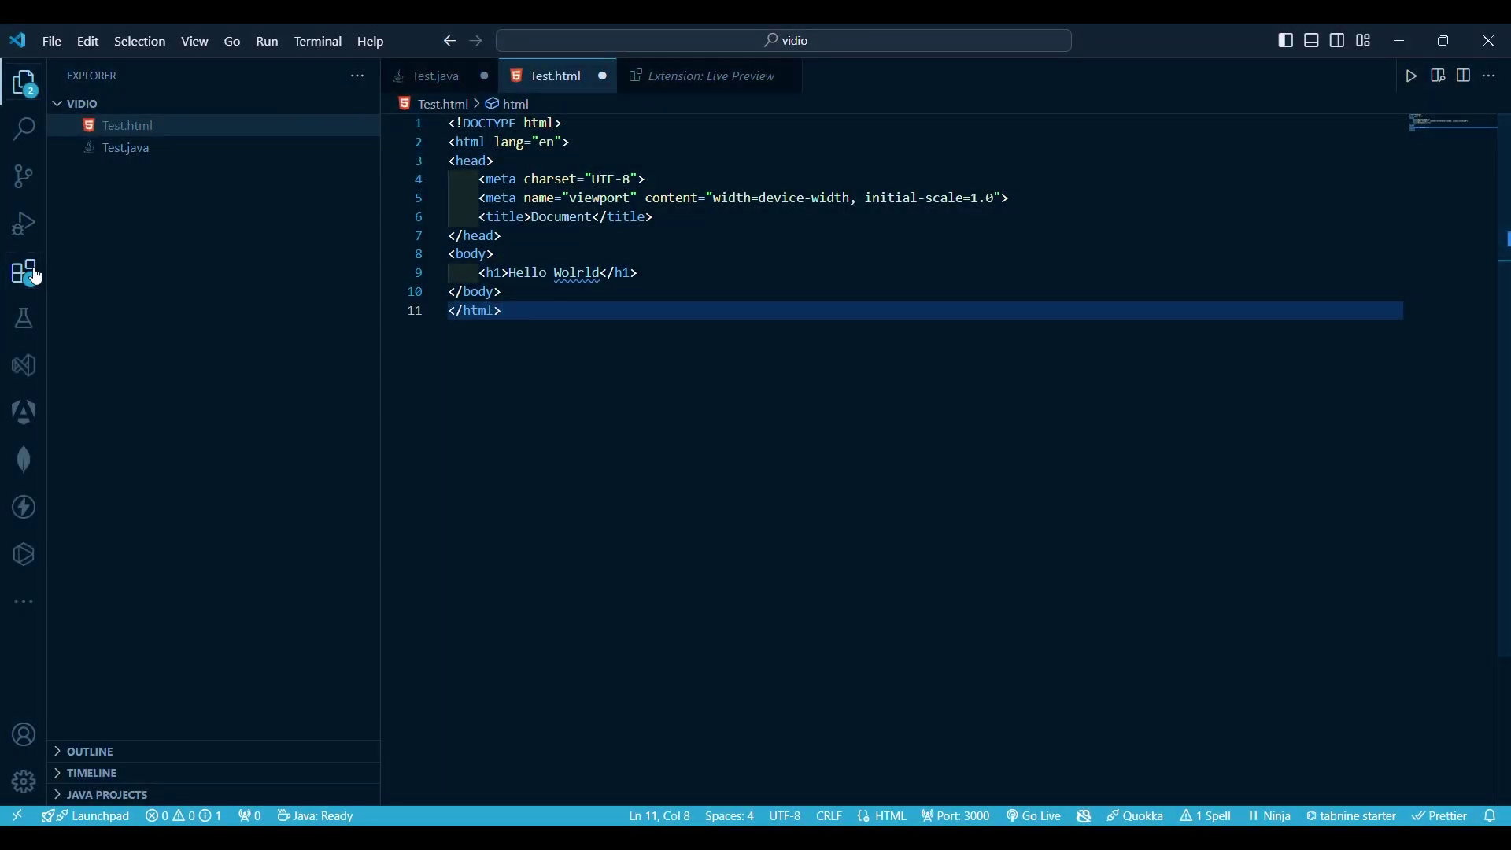
View the Live Preview extension page, then preview Test.html beside its code.
left_click(24, 273)
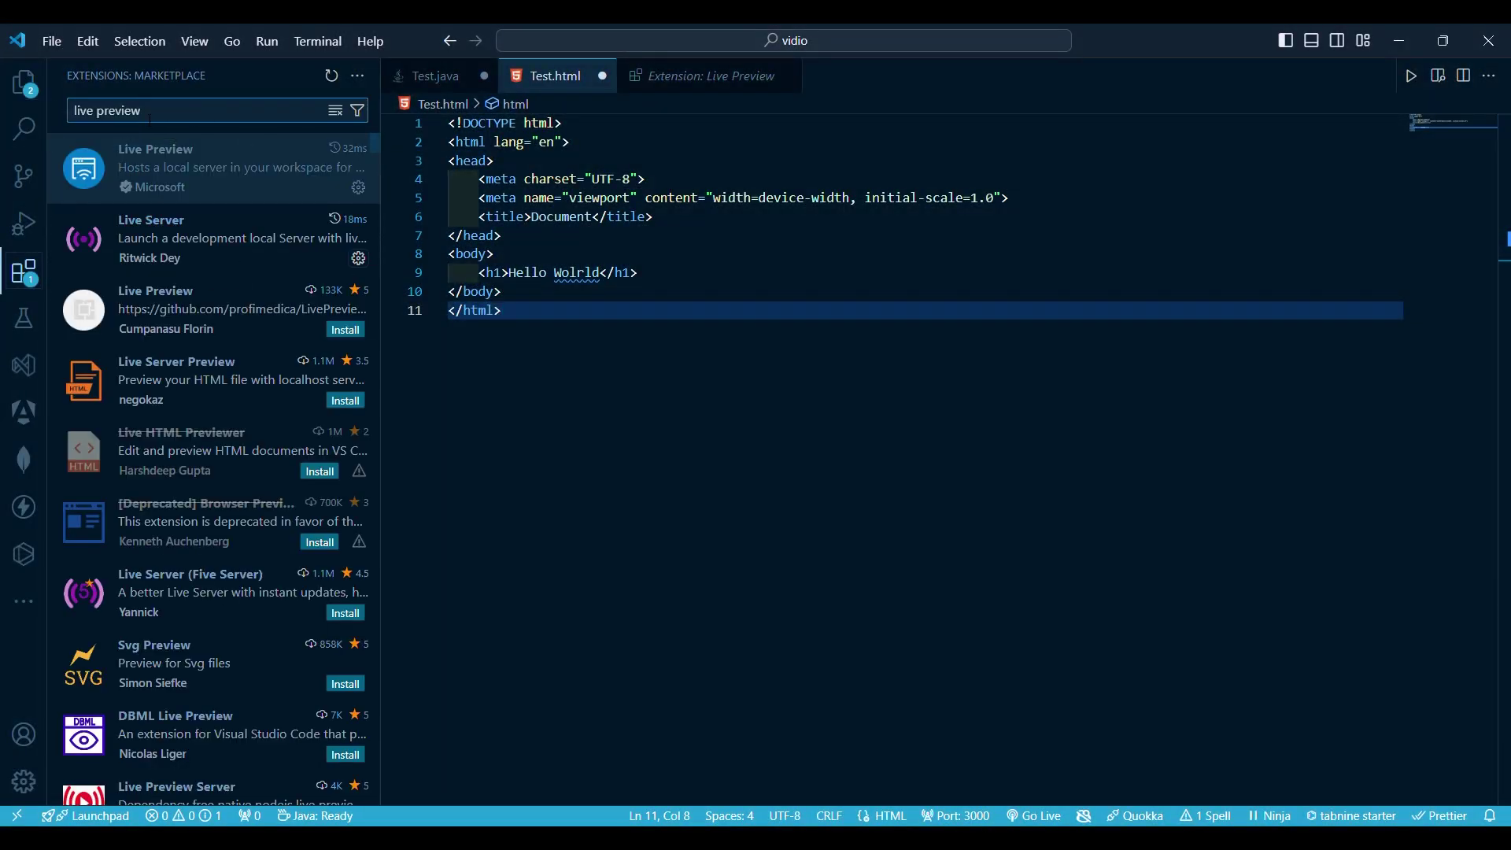
left_click(173, 186)
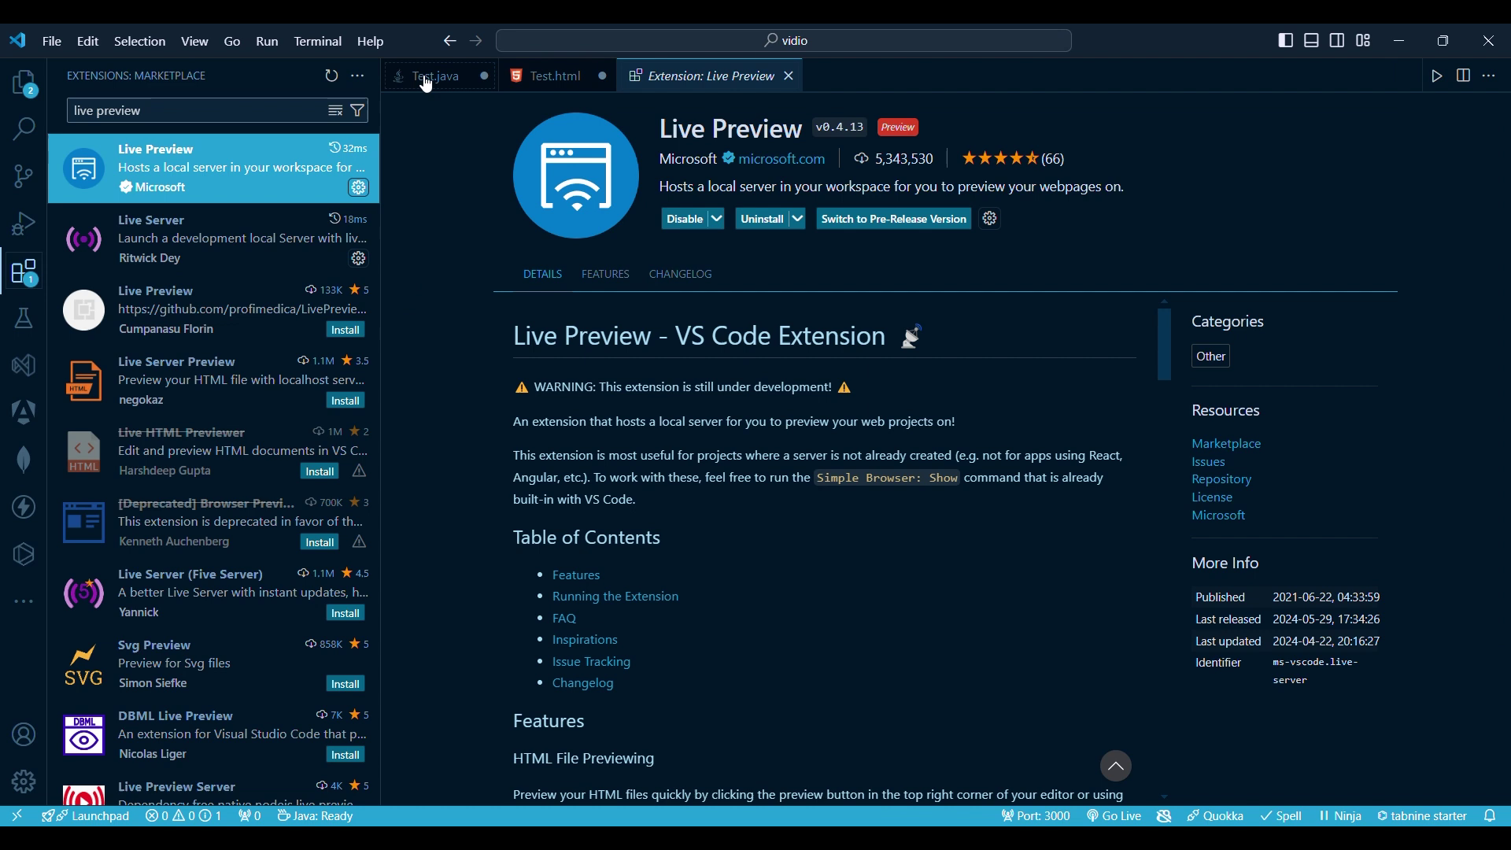
left_click(553, 76)
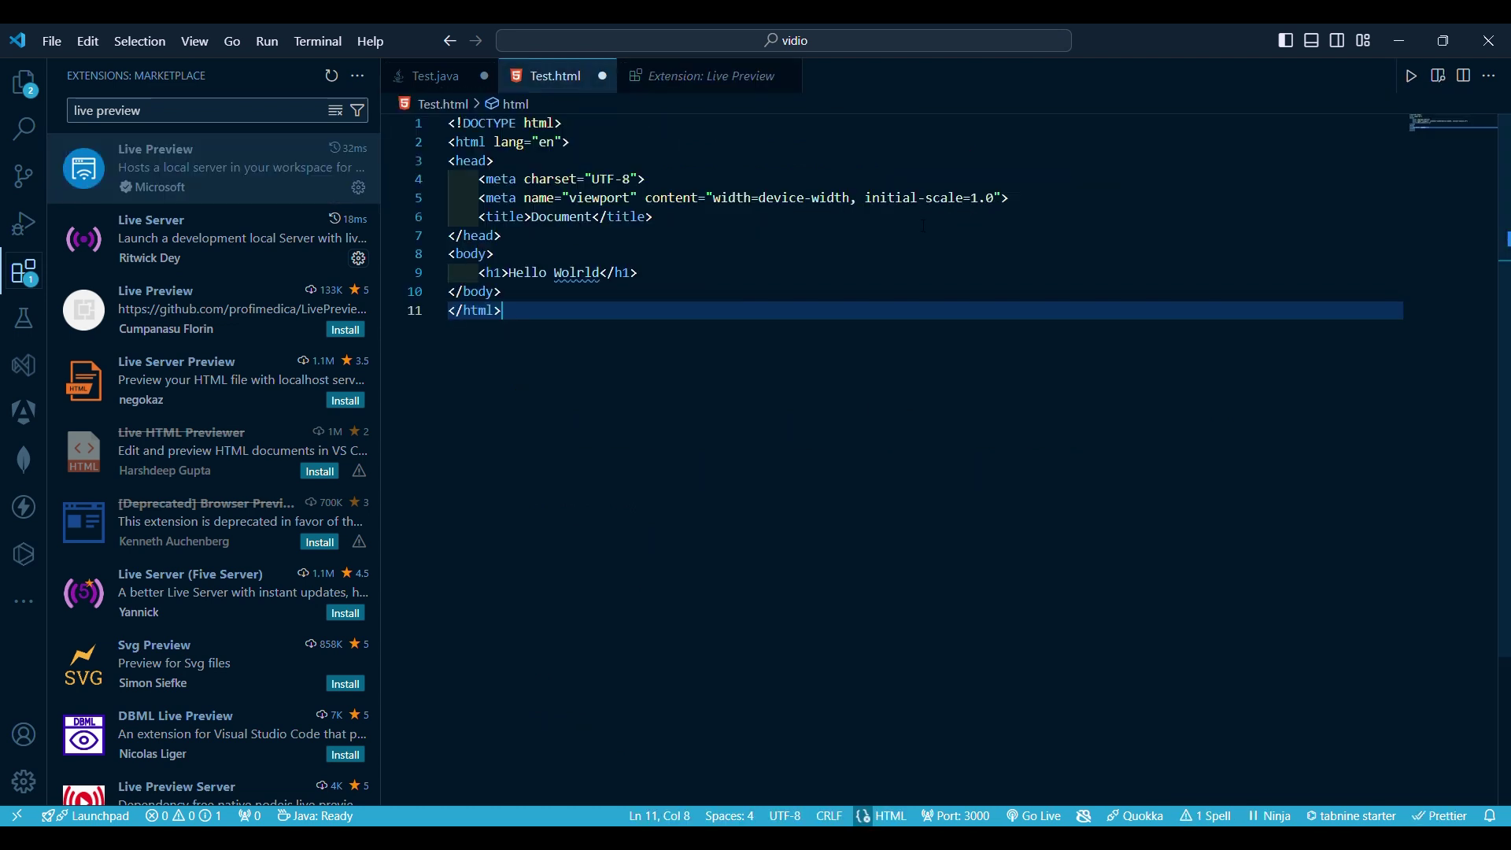
left_click(24, 82)
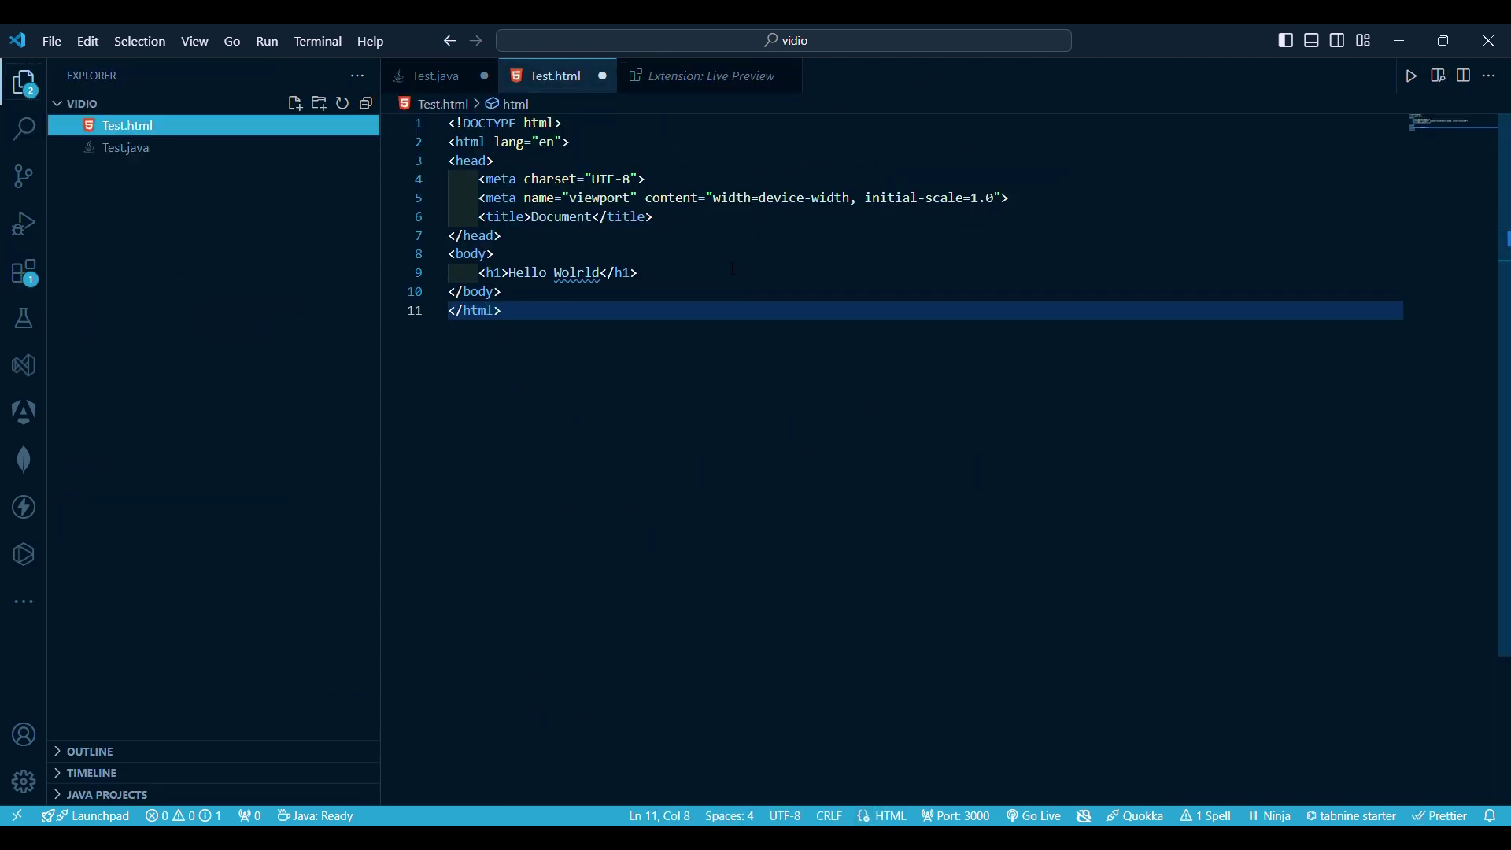
left_click(1436, 77)
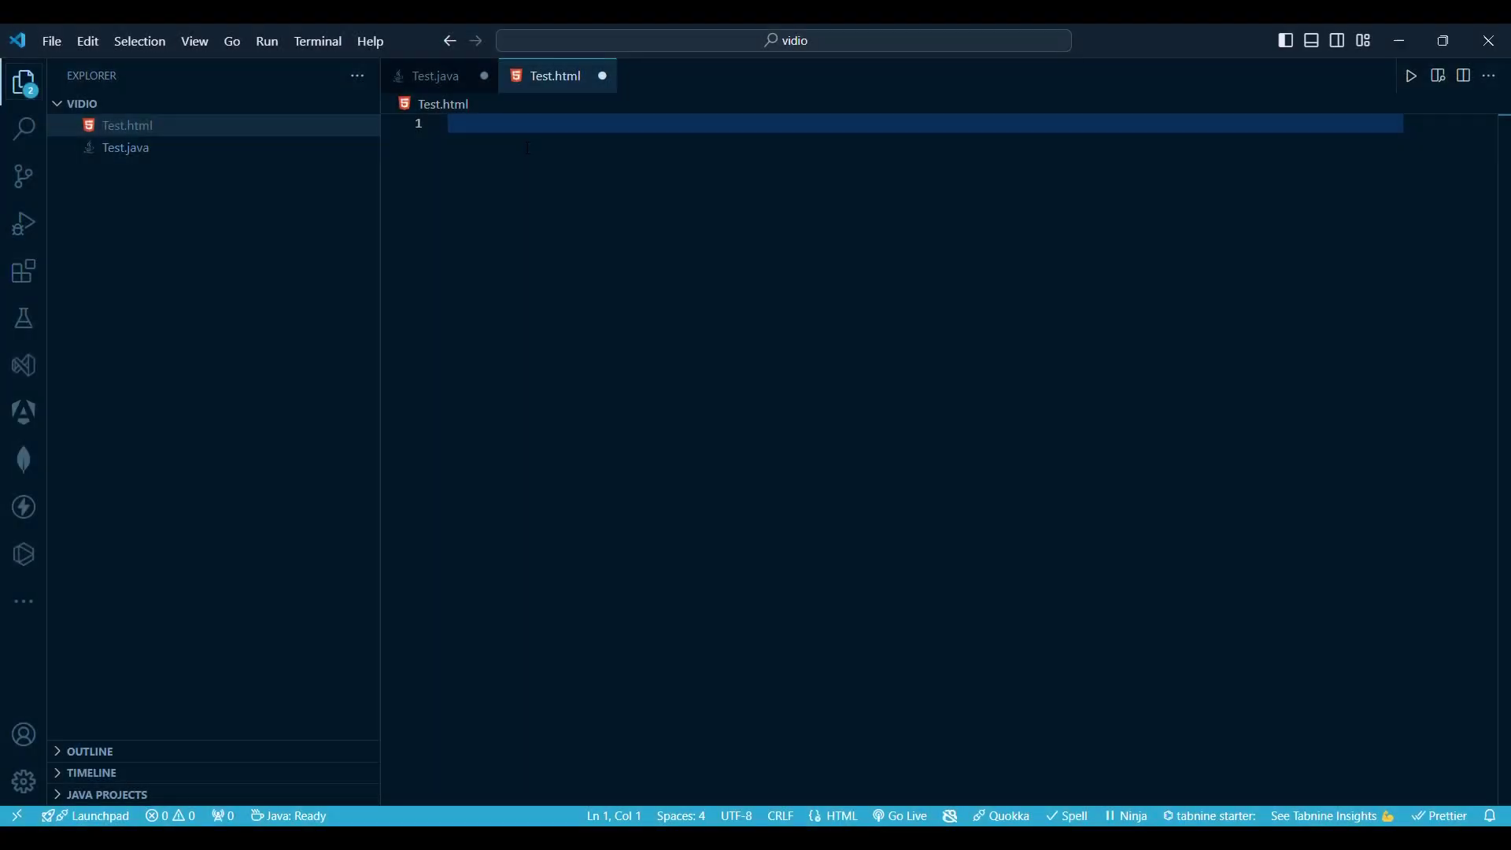
type("!")
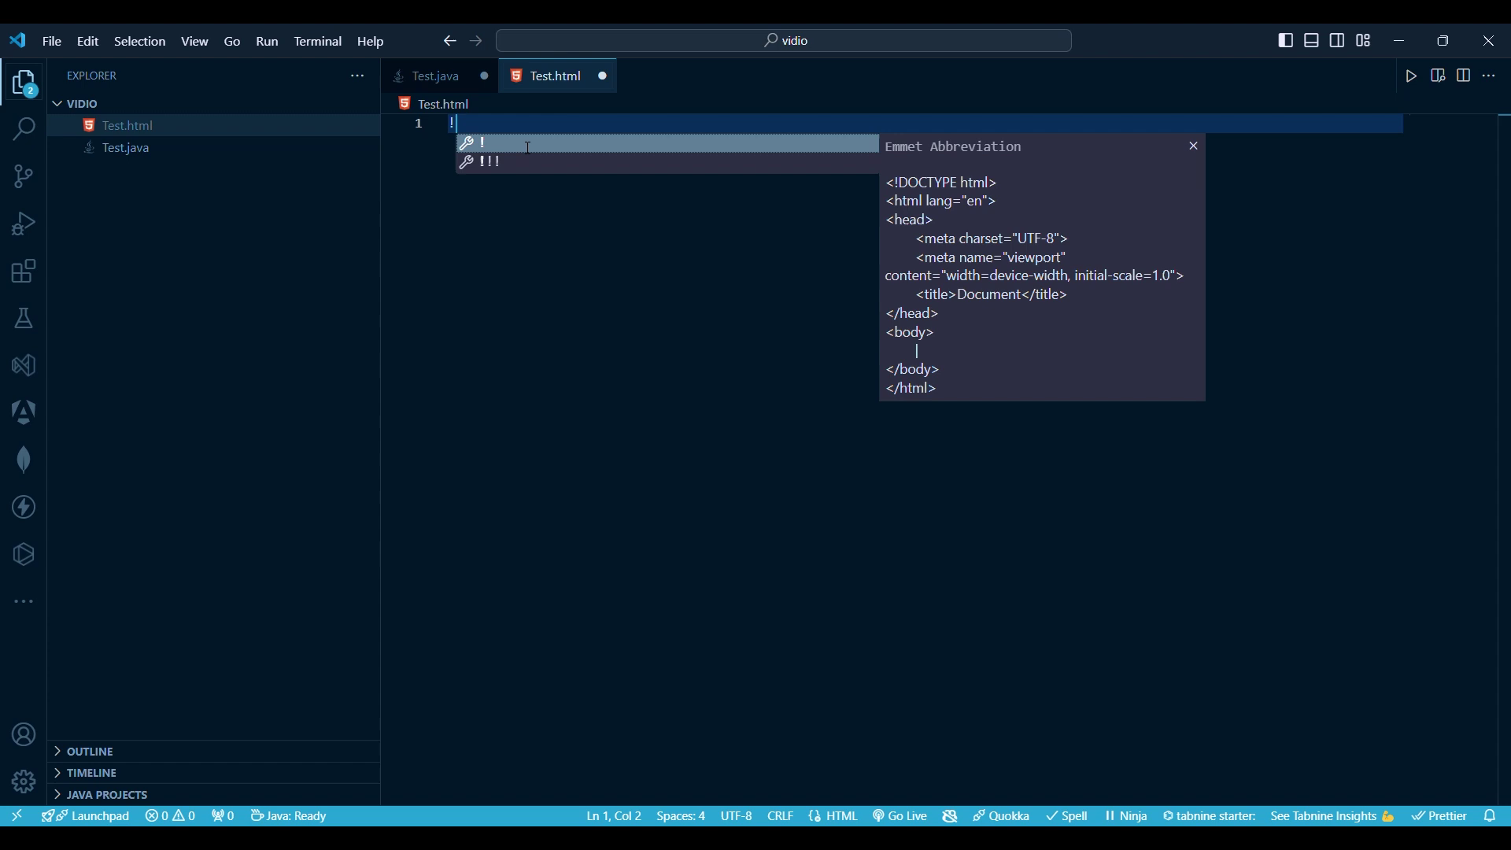
Expand the ! Emmet boilerplate, add the Hello World h1 in body, then view indent-rainbow.
key("Tab")
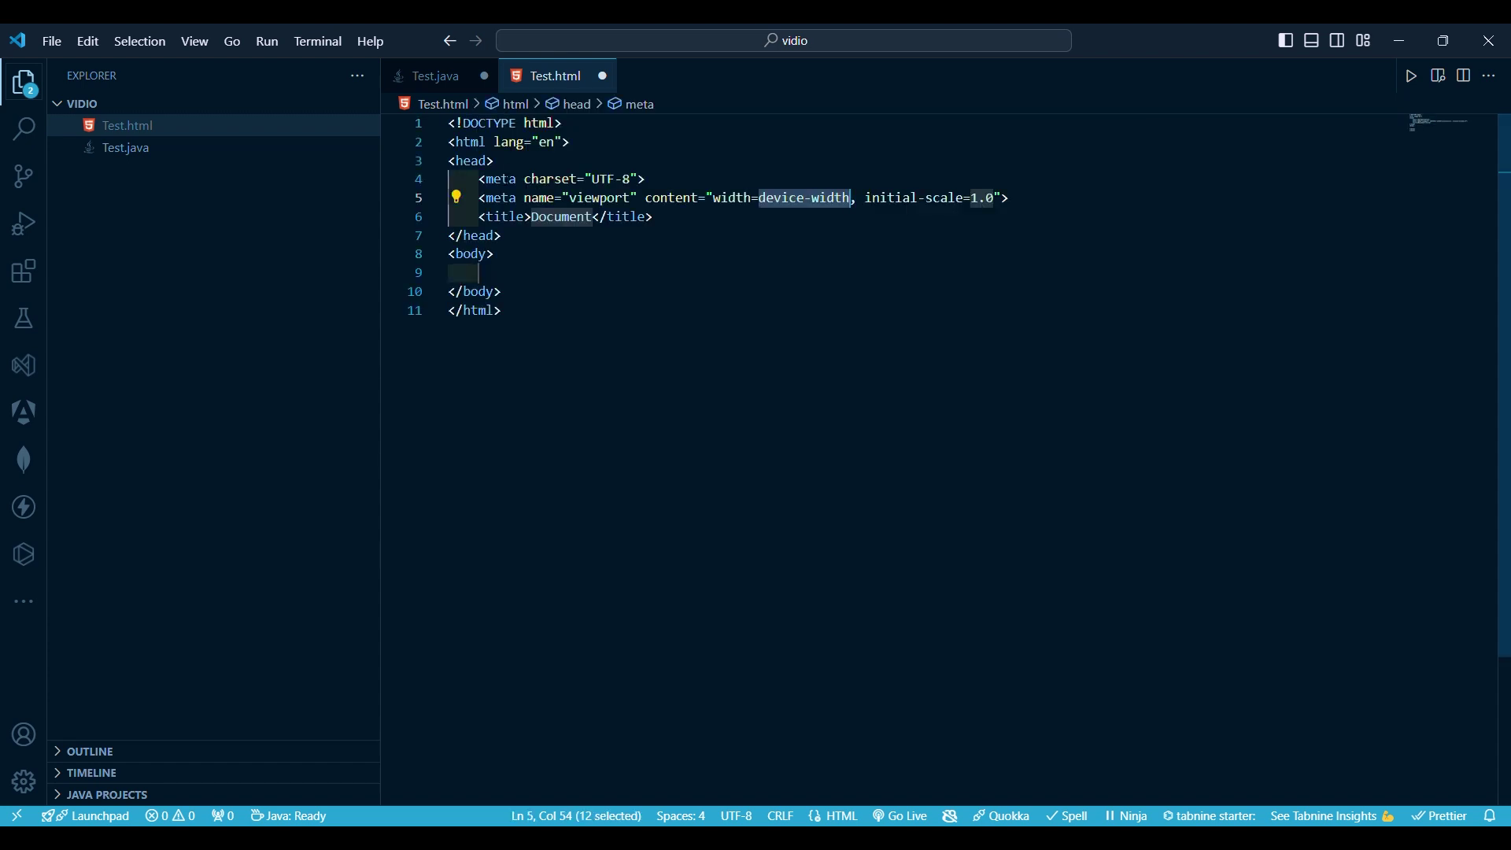
key("Down")
key("Down")
key("Down")
key("Down")
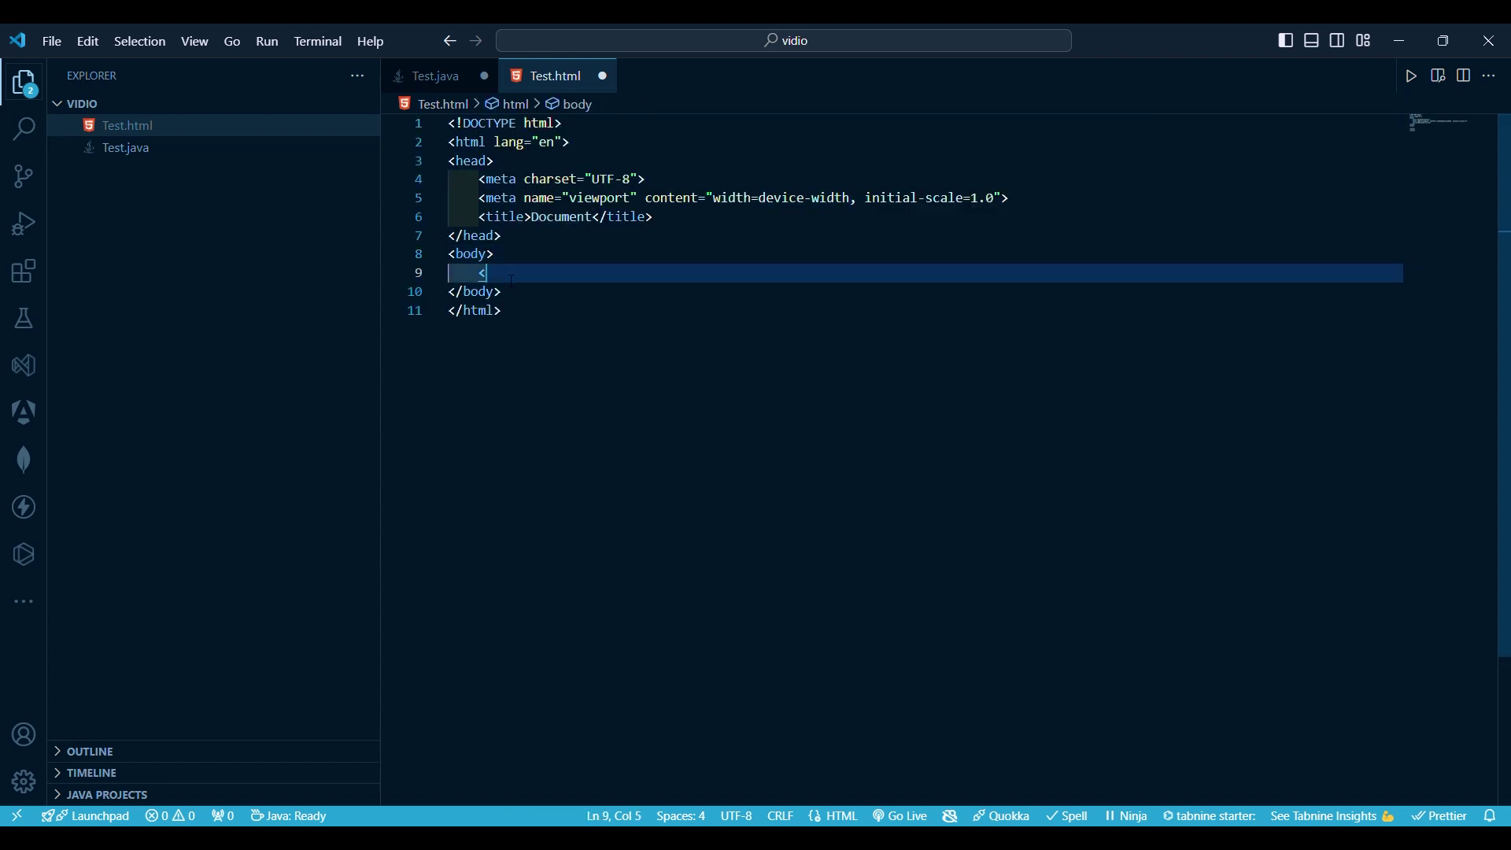
type("h1>")
type("Hello ")
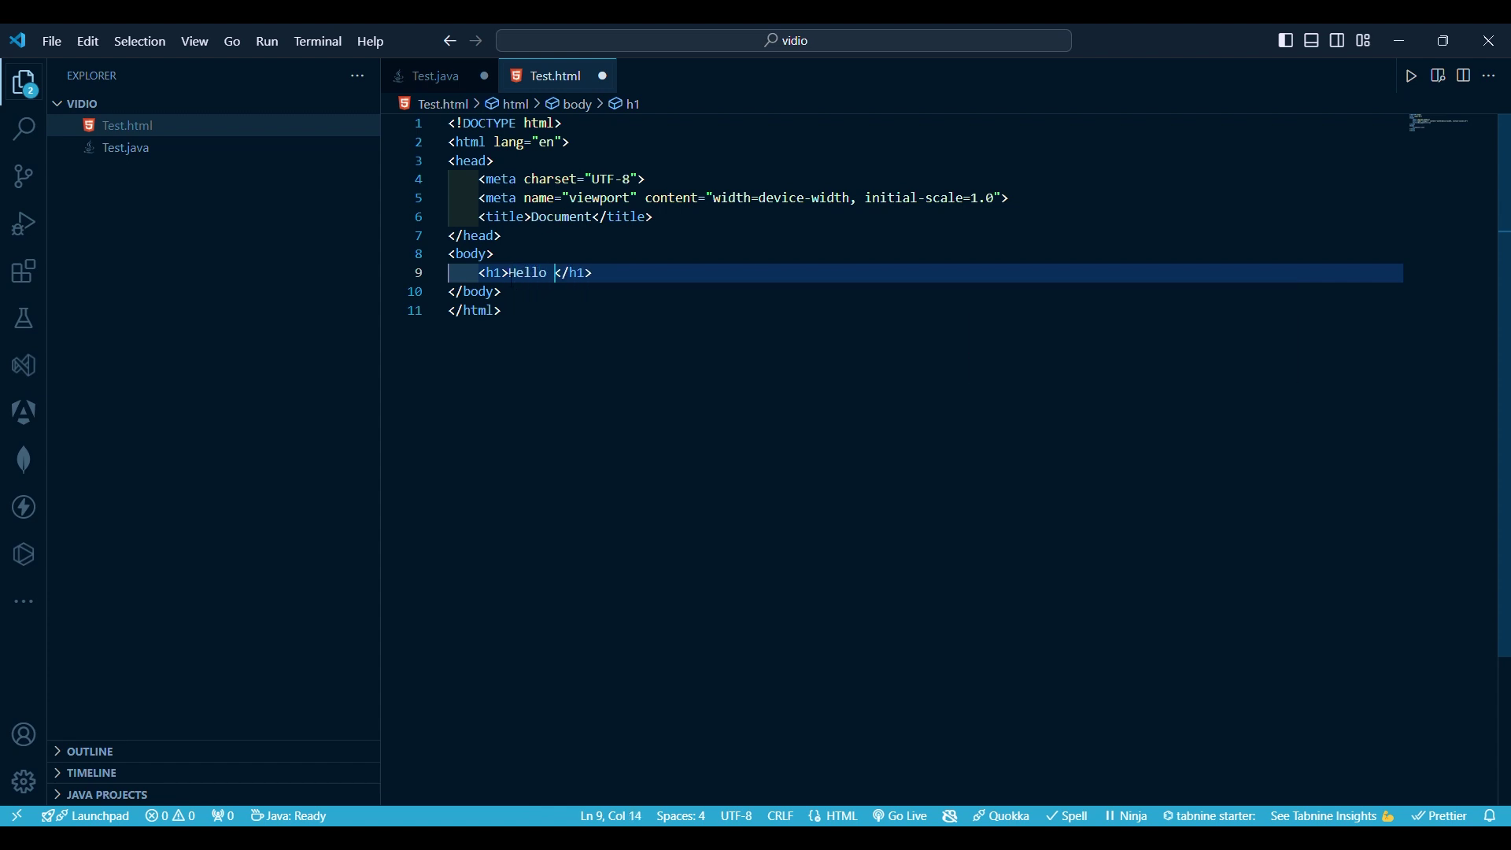
type("orld")
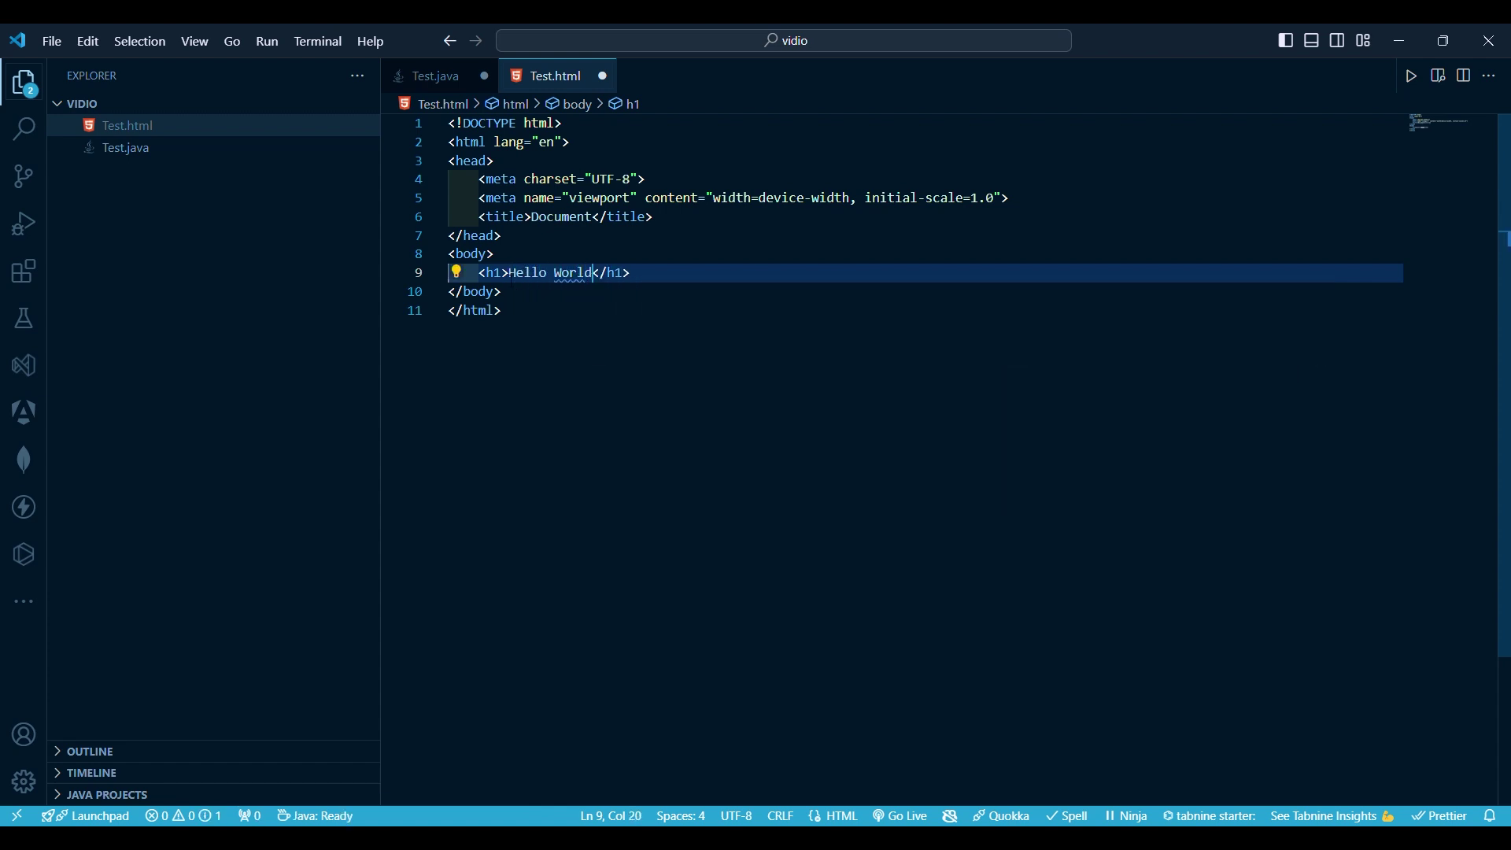
left_click(761, 316)
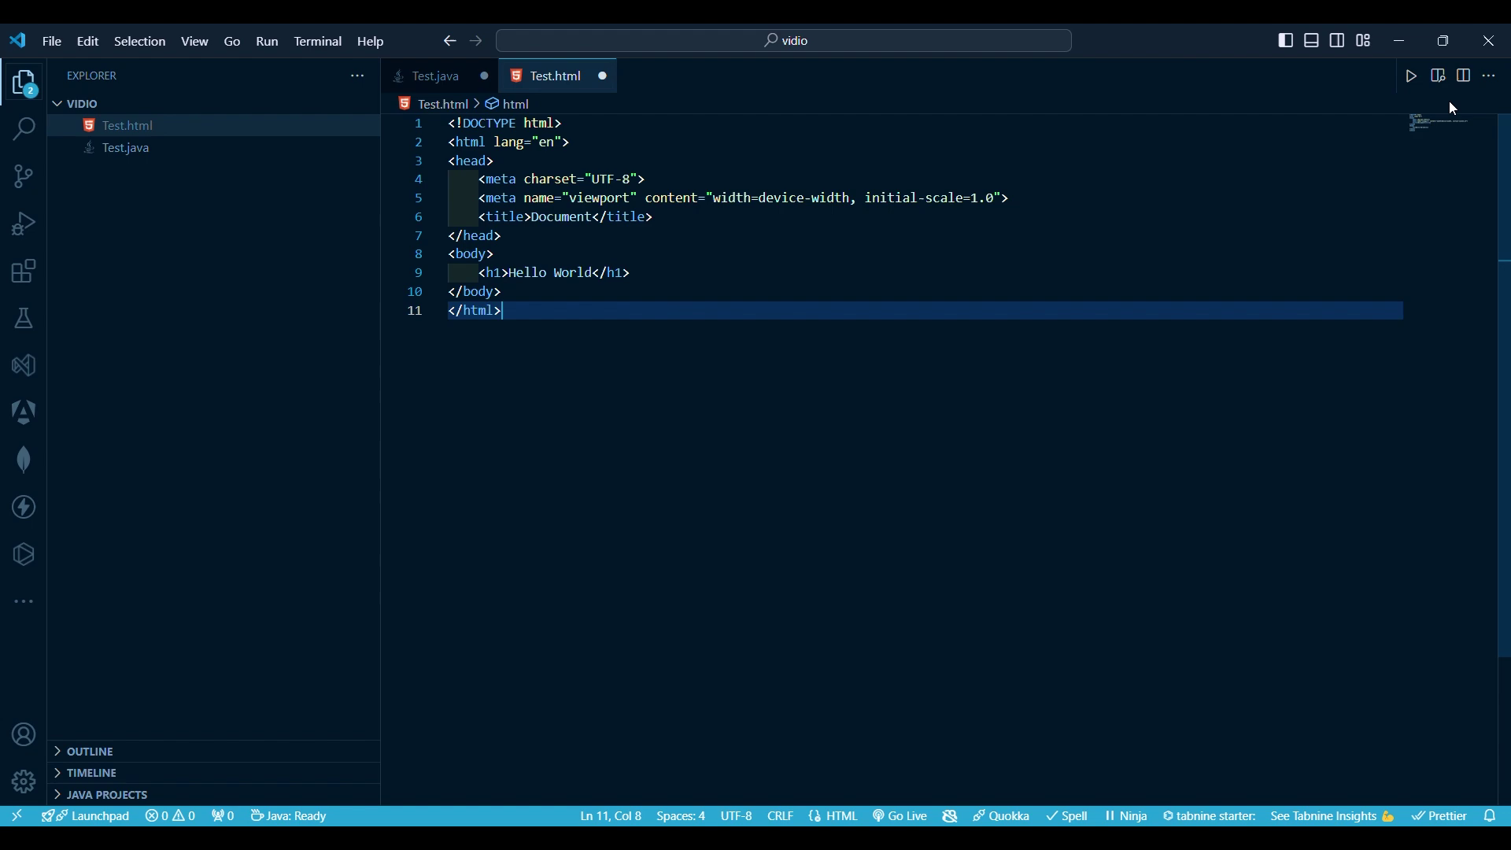
left_click(24, 271)
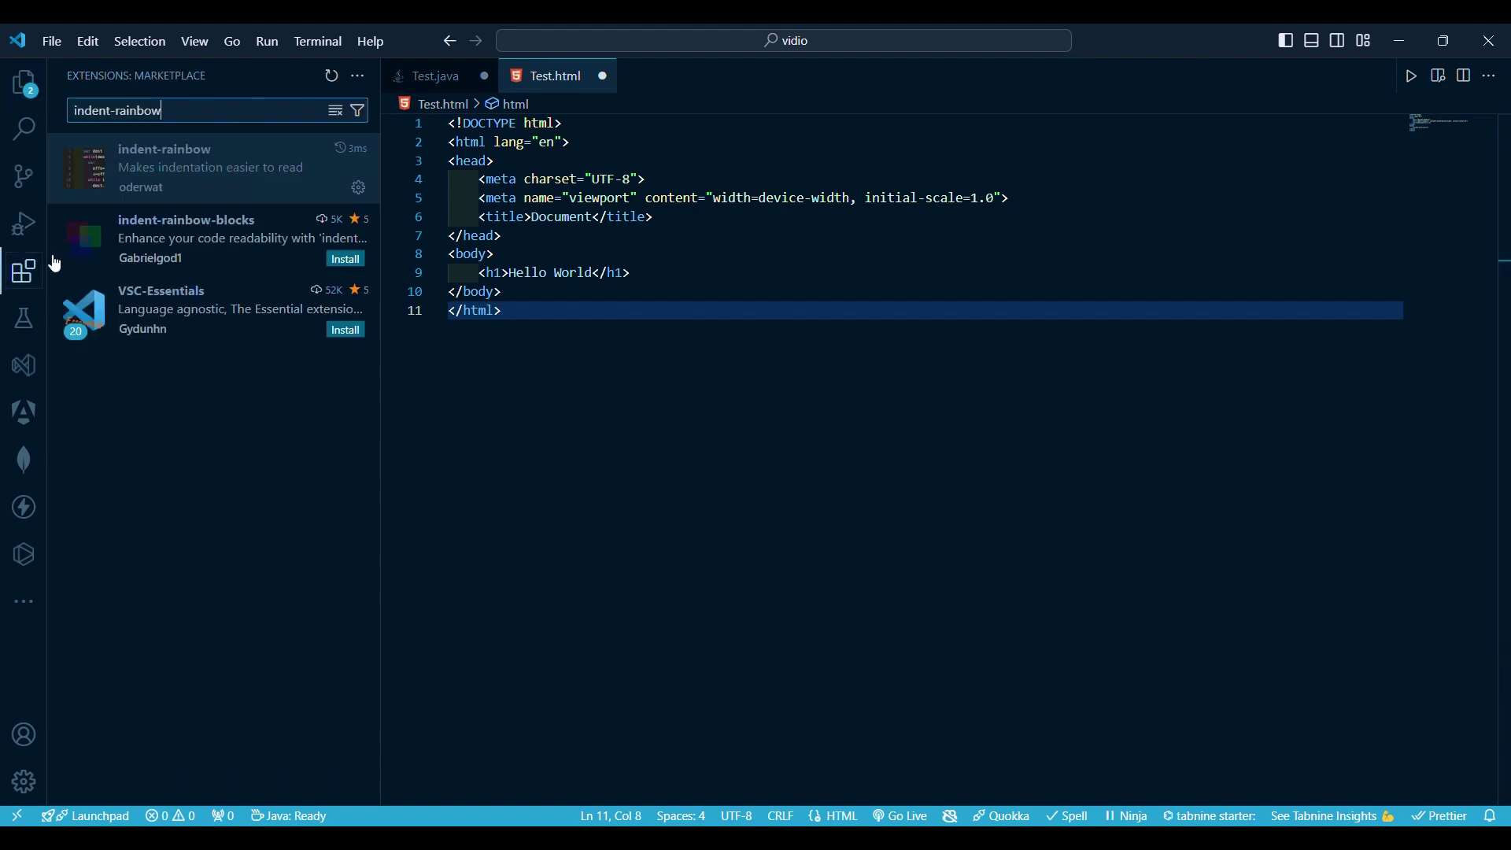
left_click(137, 174)
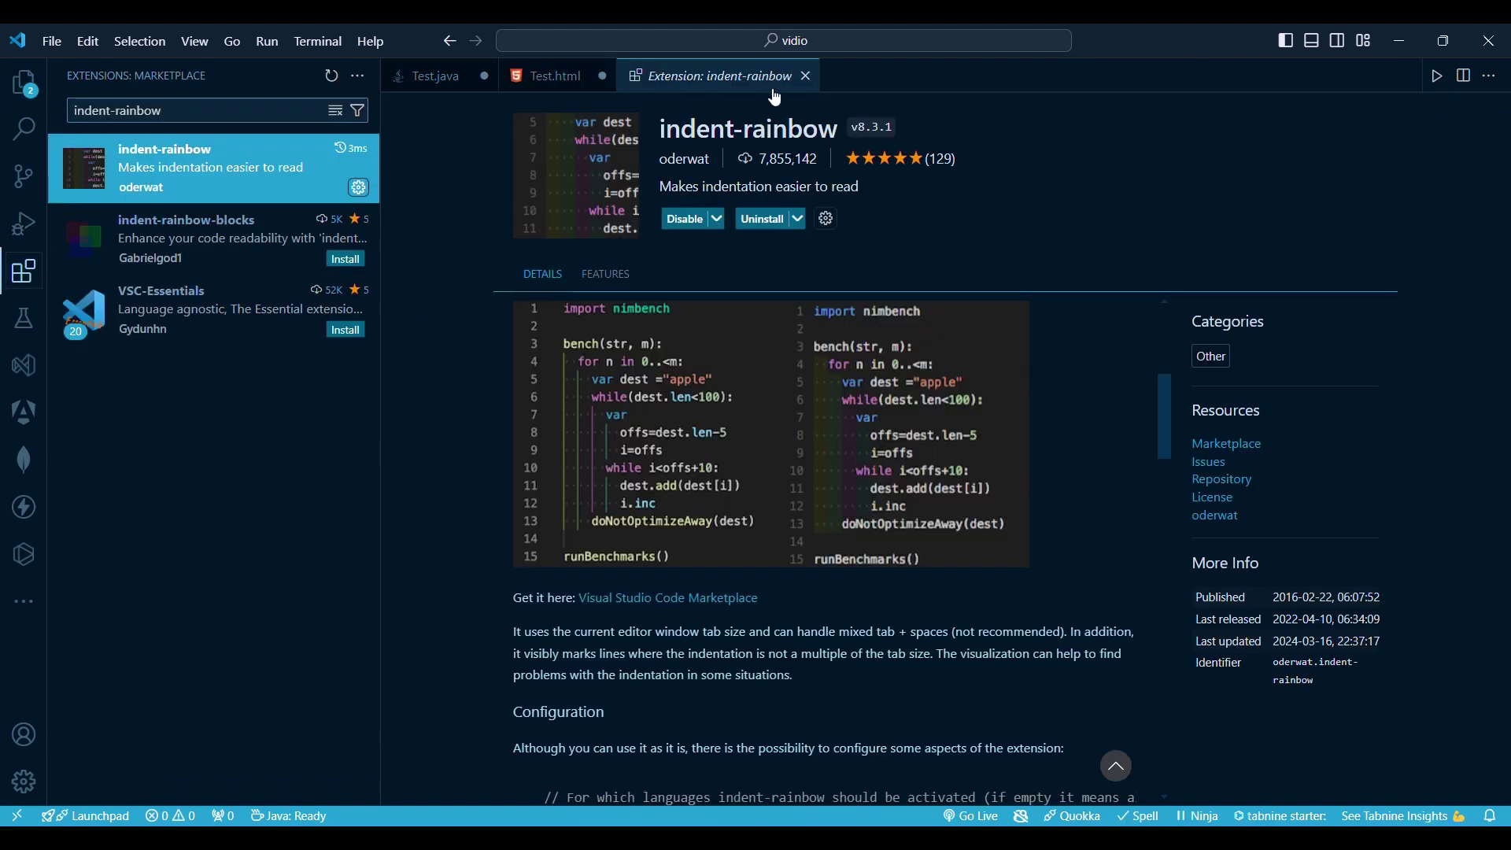